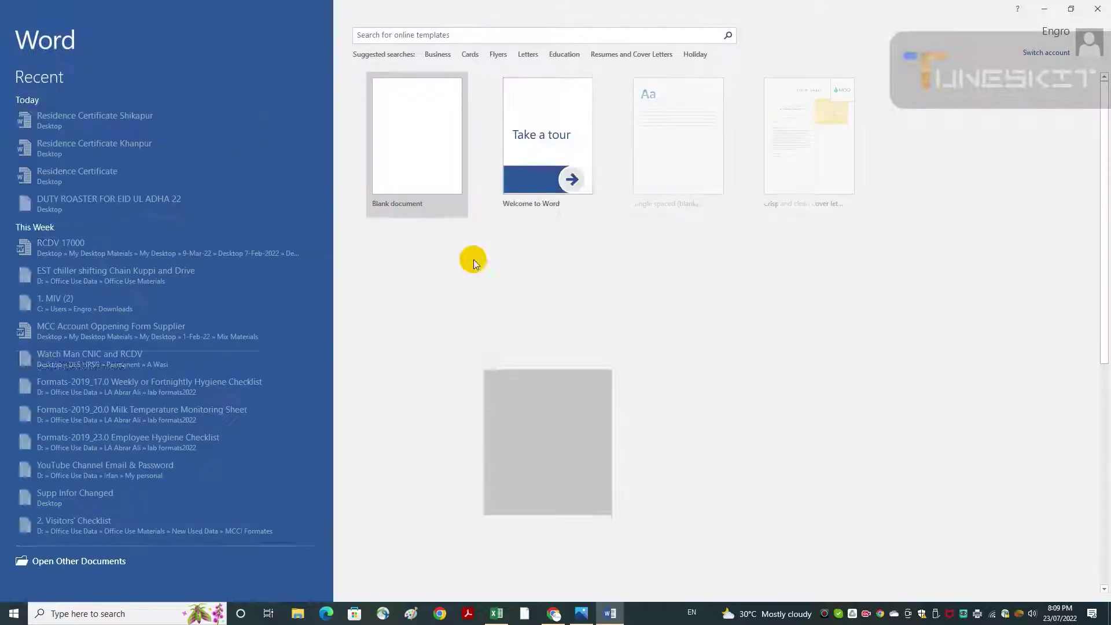
Create a blank document with A4 paper size and landscape orientation.
left_click(422, 145)
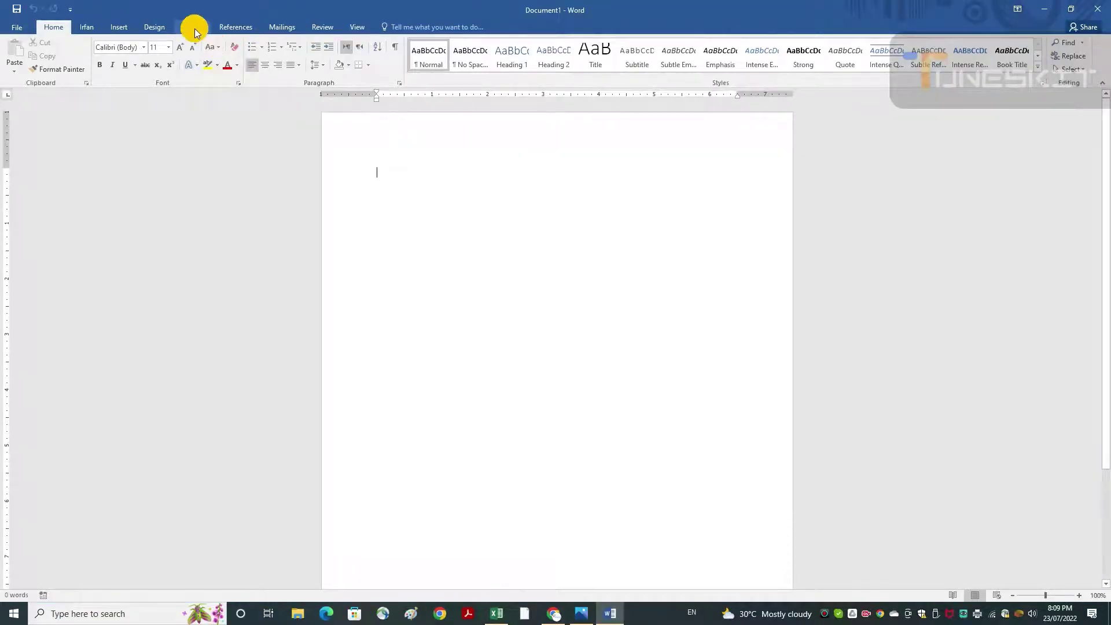
left_click(193, 28)
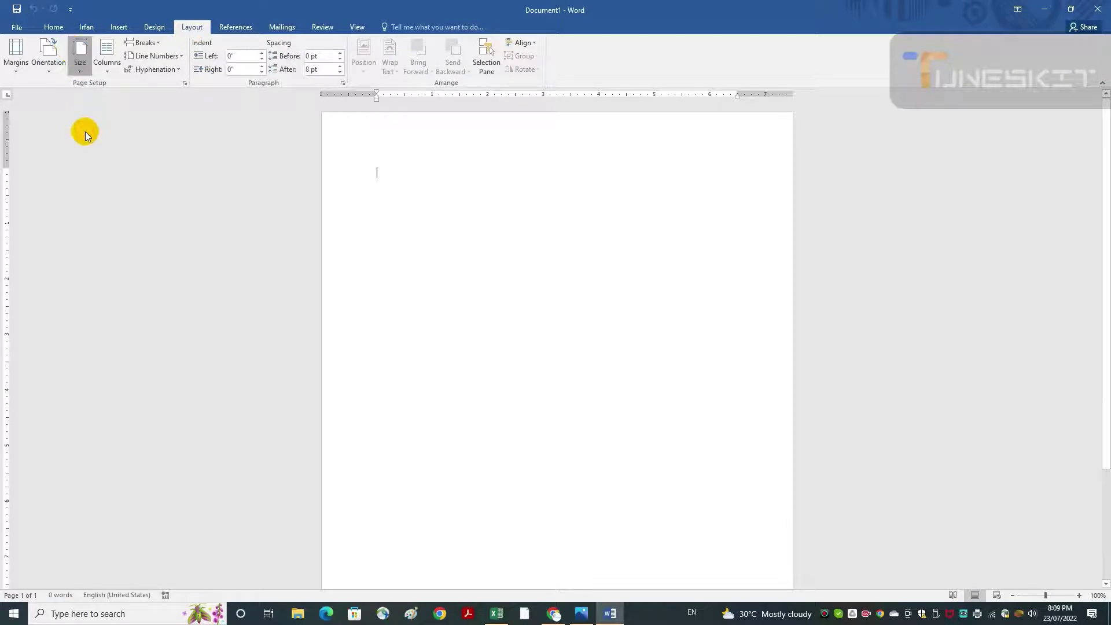
left_click(92, 167)
left_click(42, 64)
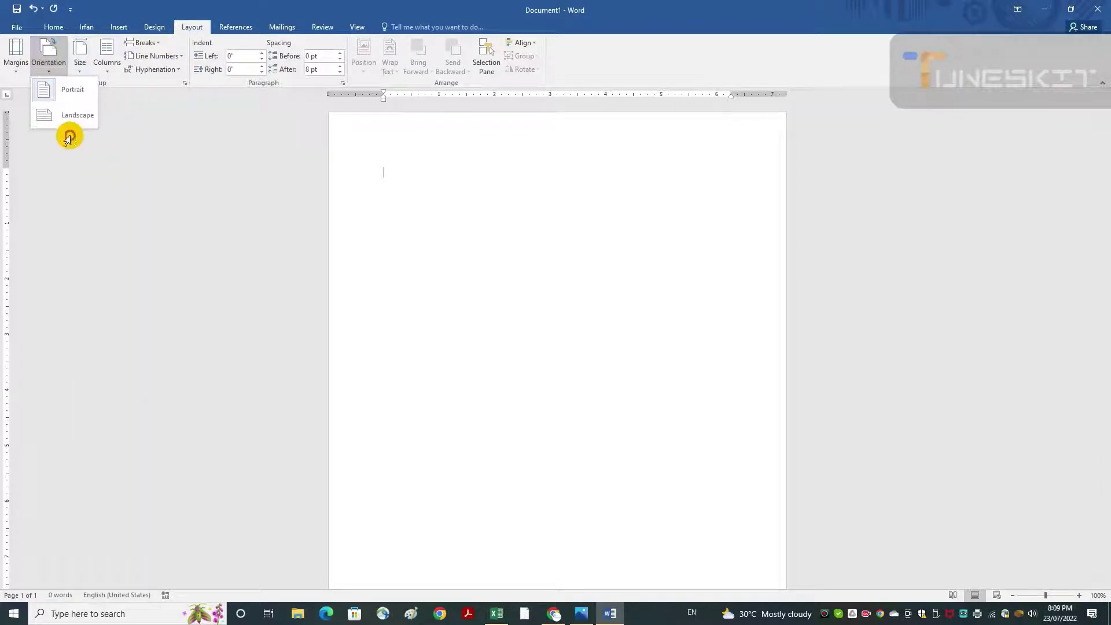
left_click(64, 115)
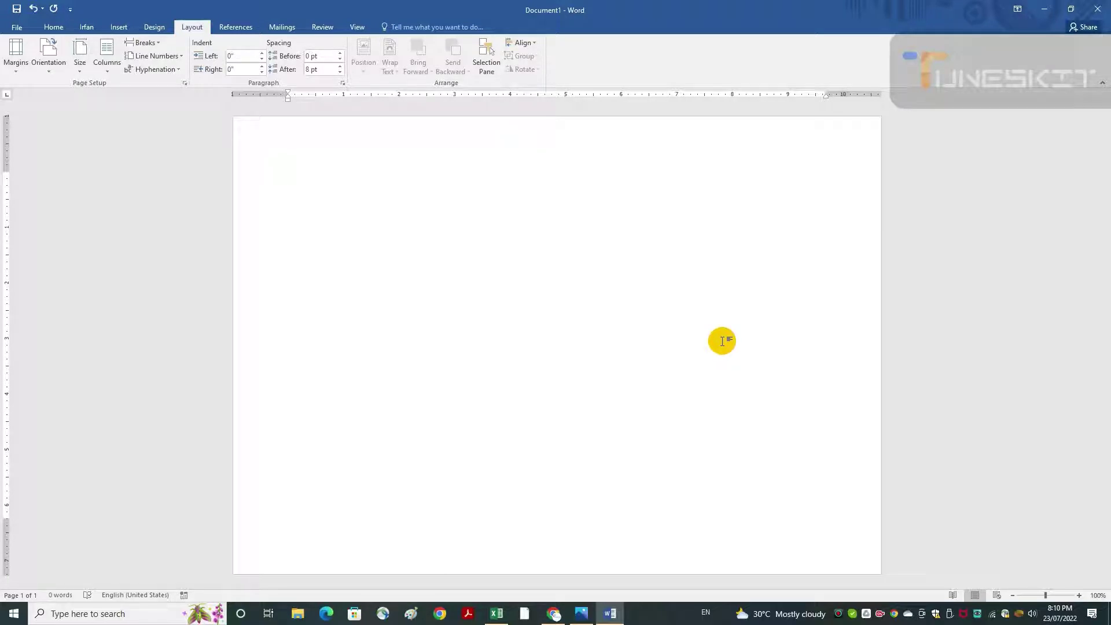
Type 'Taluka Dokri District Larkana', fix the 'District' typo, uppercase it and centre it.
key("Return")
key("Return")
type("Ta")
type("lua")
key("BackSpace")
type("k")
type("a Dokri")
type(" Distrc")
type("it L")
type("arkana")
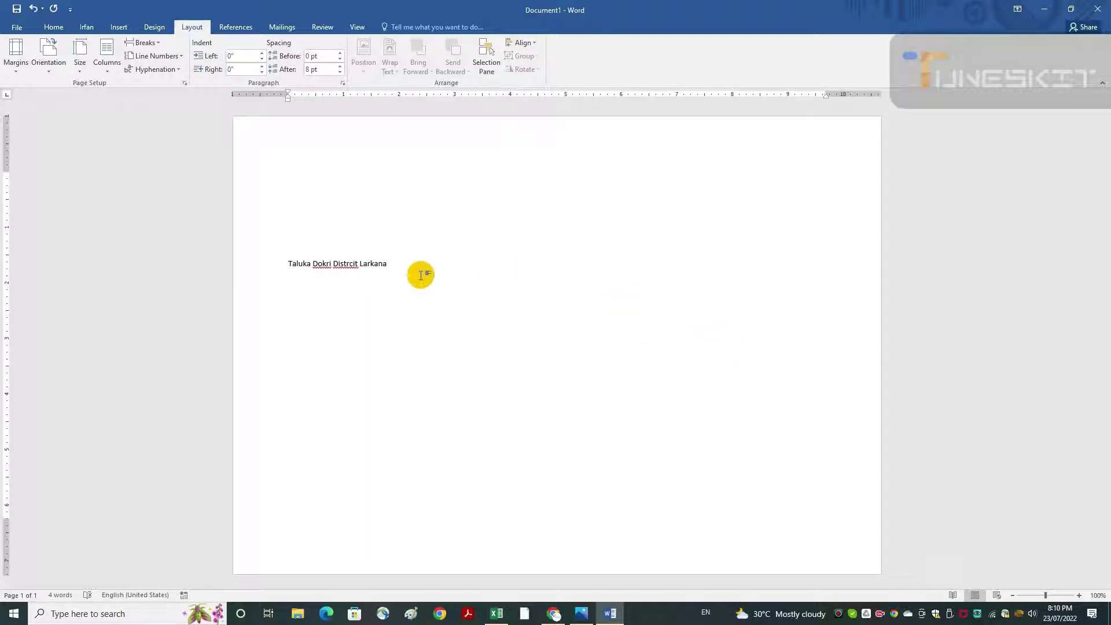
right_click(353, 265)
left_click(379, 278)
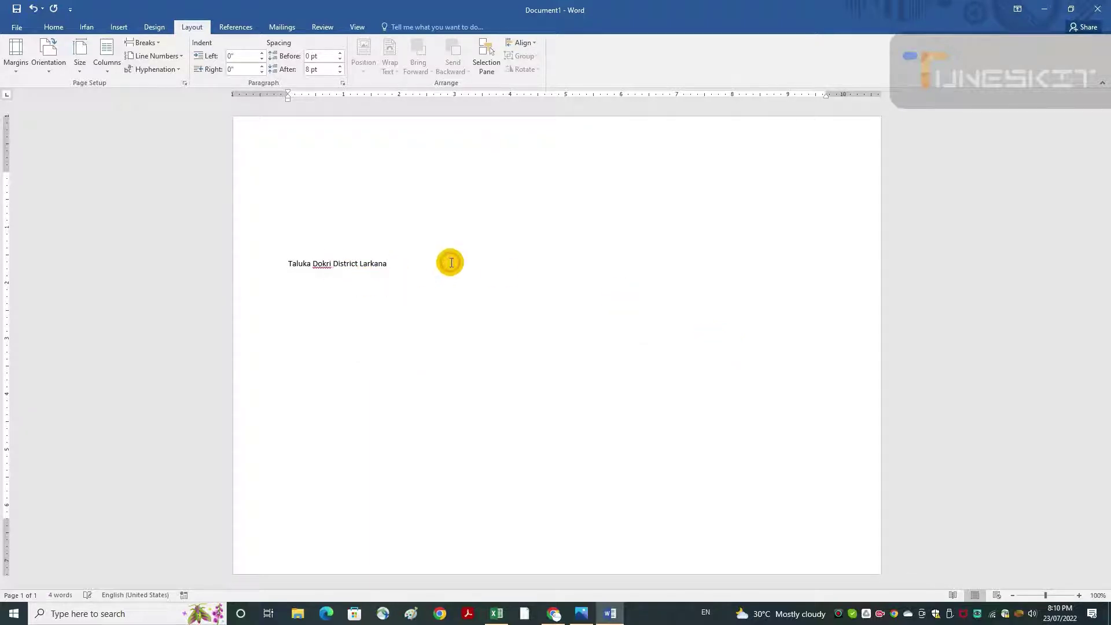
key("ctrl+a")
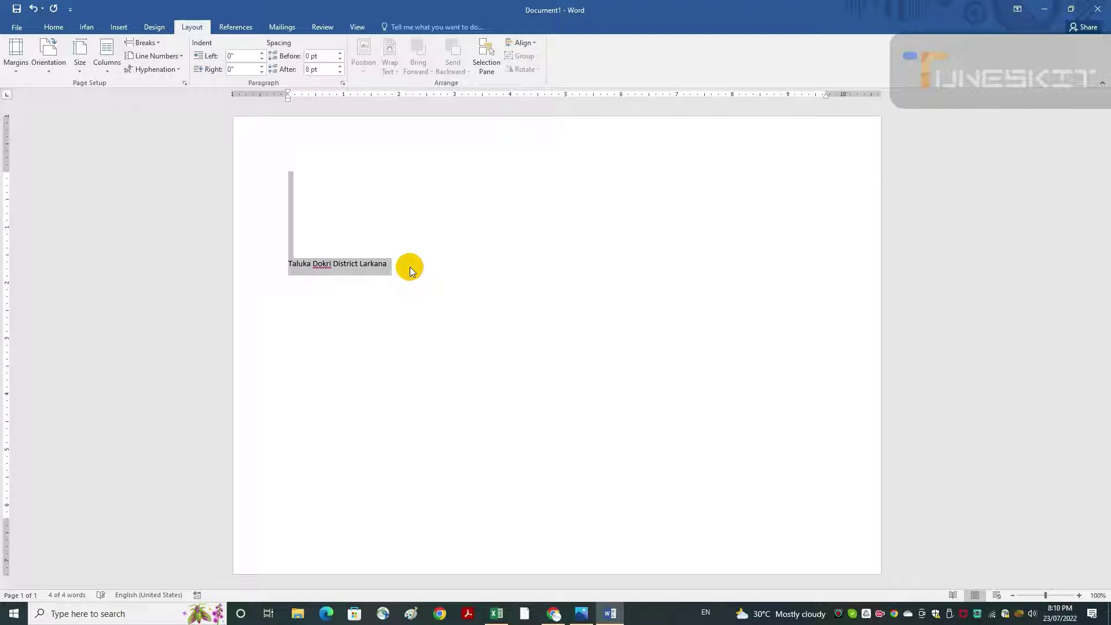
key("ctrl+shift+a")
left_click_drag(411, 271, 289, 273)
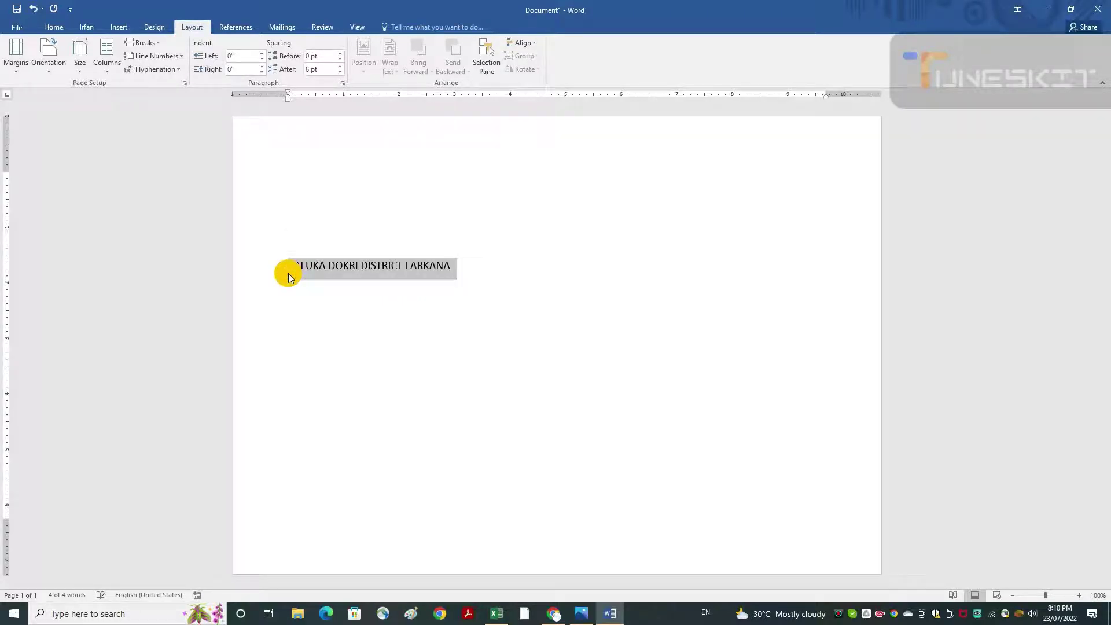
key("ctrl+e")
Add 'Residence Certificate' on the next line and convert it to uppercase.
key("End")
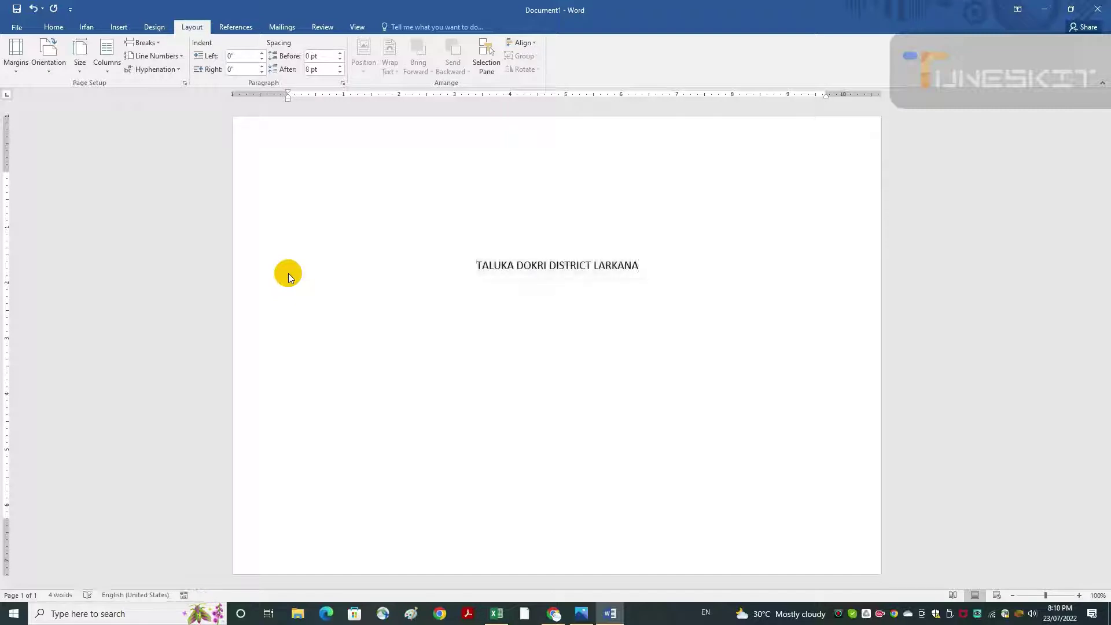
key("Return")
type("Res")
type("ide")
type("nce ")
type("Certig")
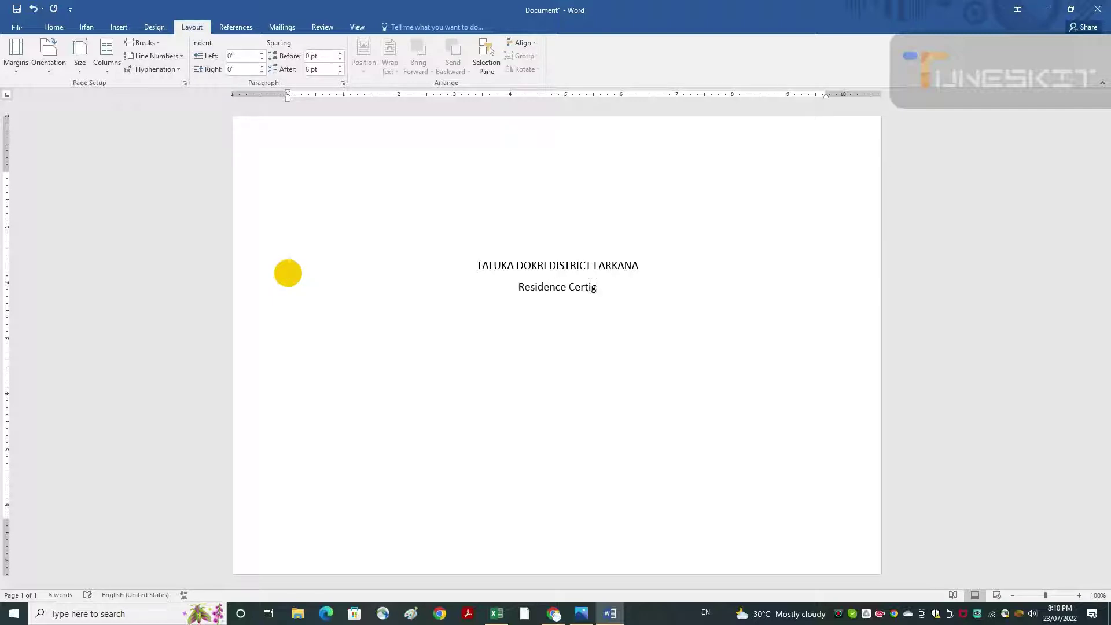
key("BackSpace")
type("fic")
key("BackSpace")
key("BackSpace")
type("icate")
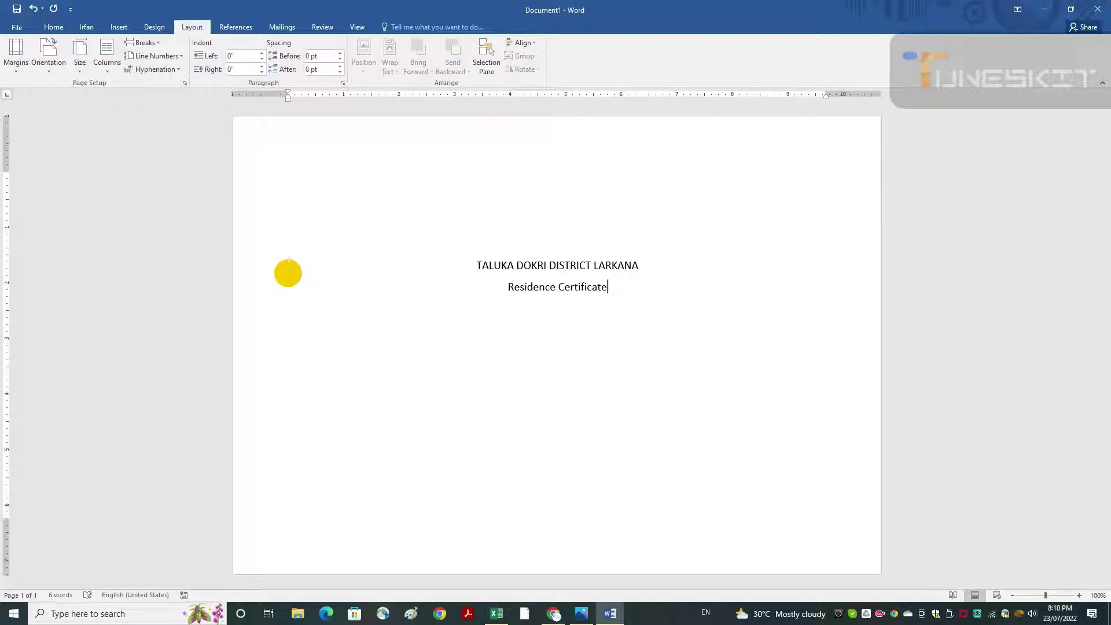
mouse_move(631, 283)
left_mouse_down()
mouse_move(513, 280)
mouse_move(511, 291)
left_mouse_up()
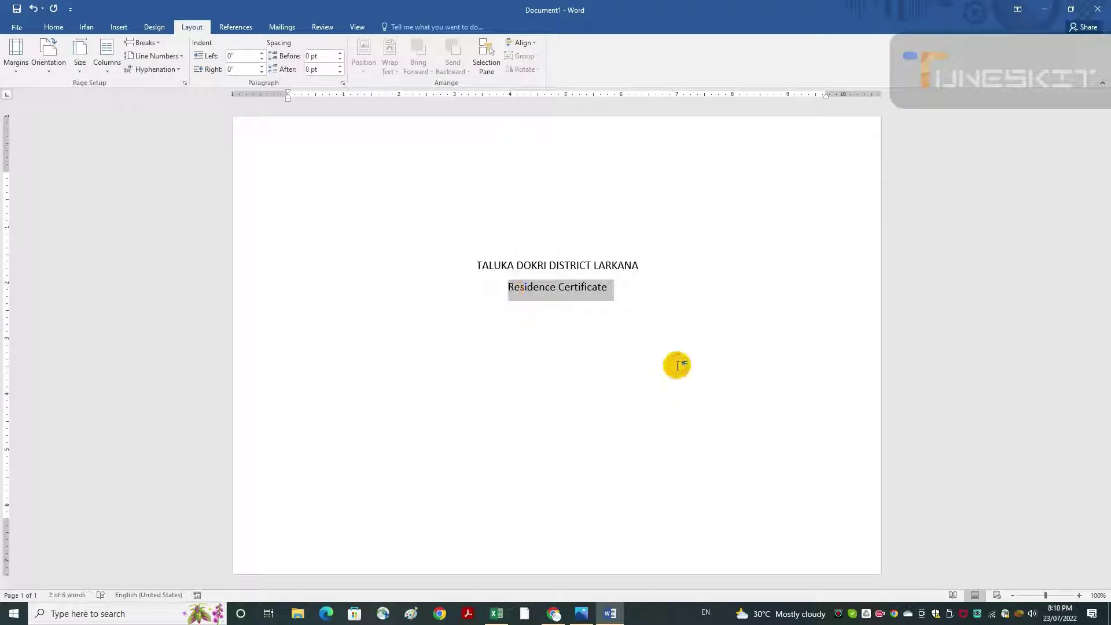
key("shift+F3")
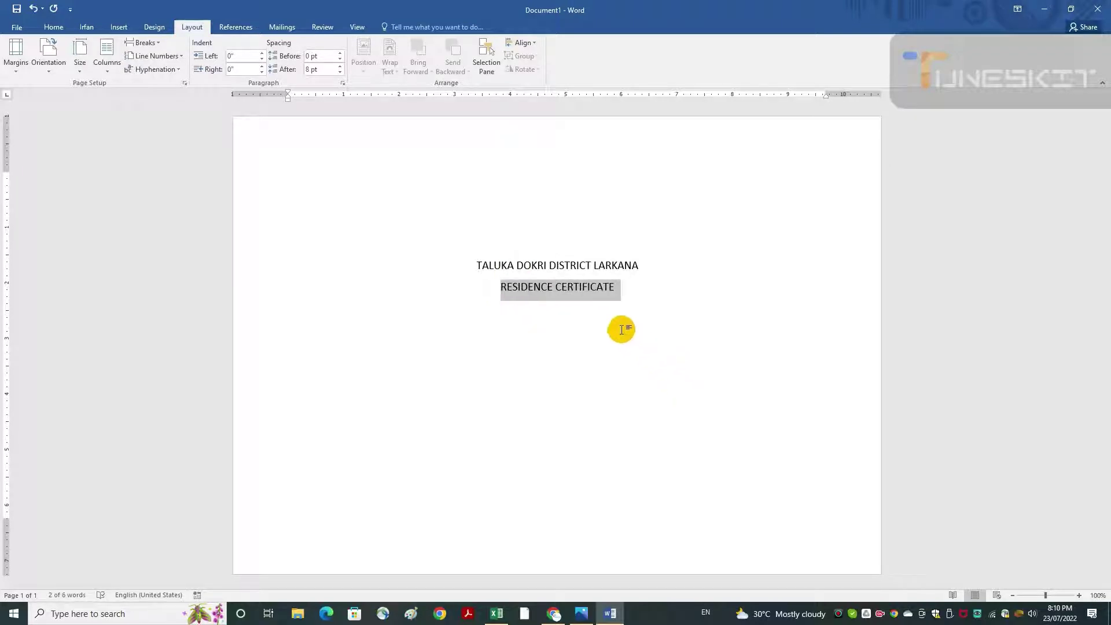
left_click(589, 295)
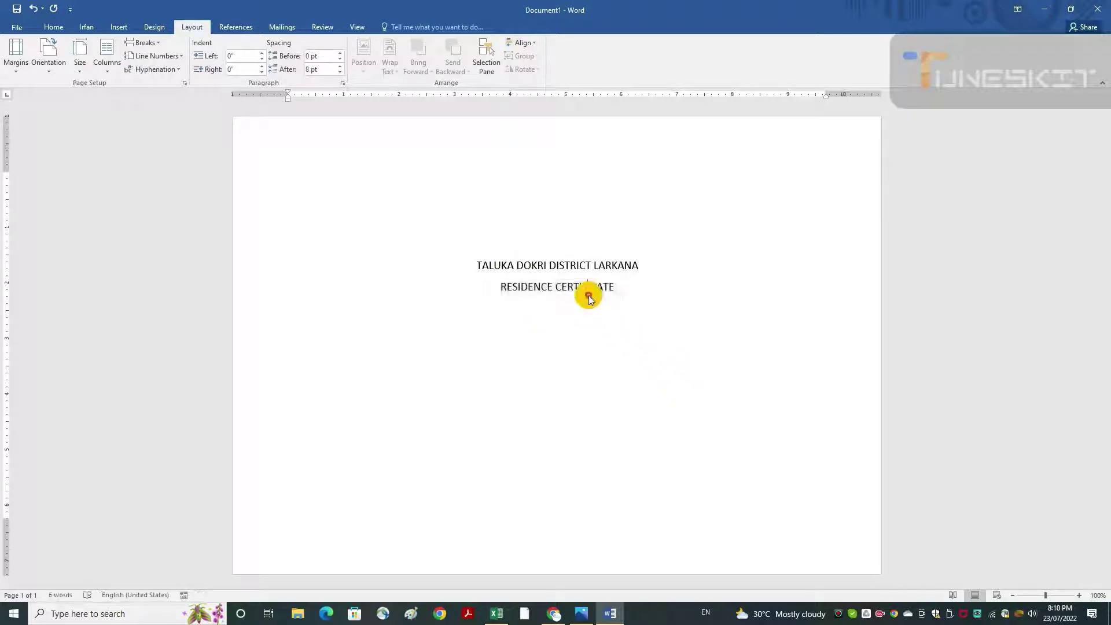
Enlarge both lines to 16 pt and set them in Times New Roman.
key("ctrl+a")
left_click(53, 26)
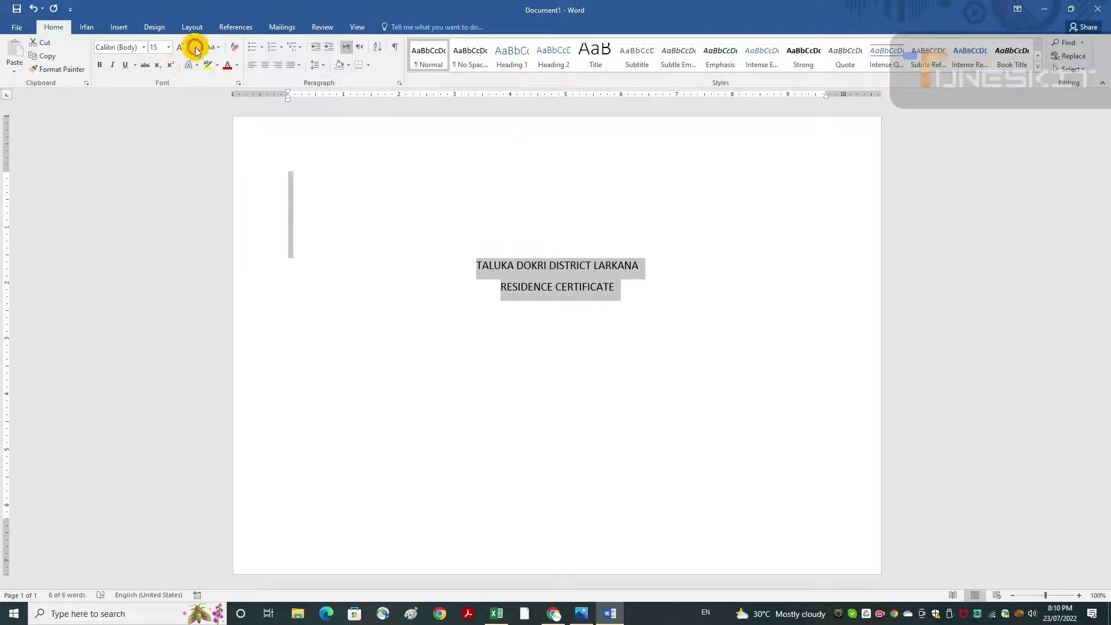
left_click(177, 50)
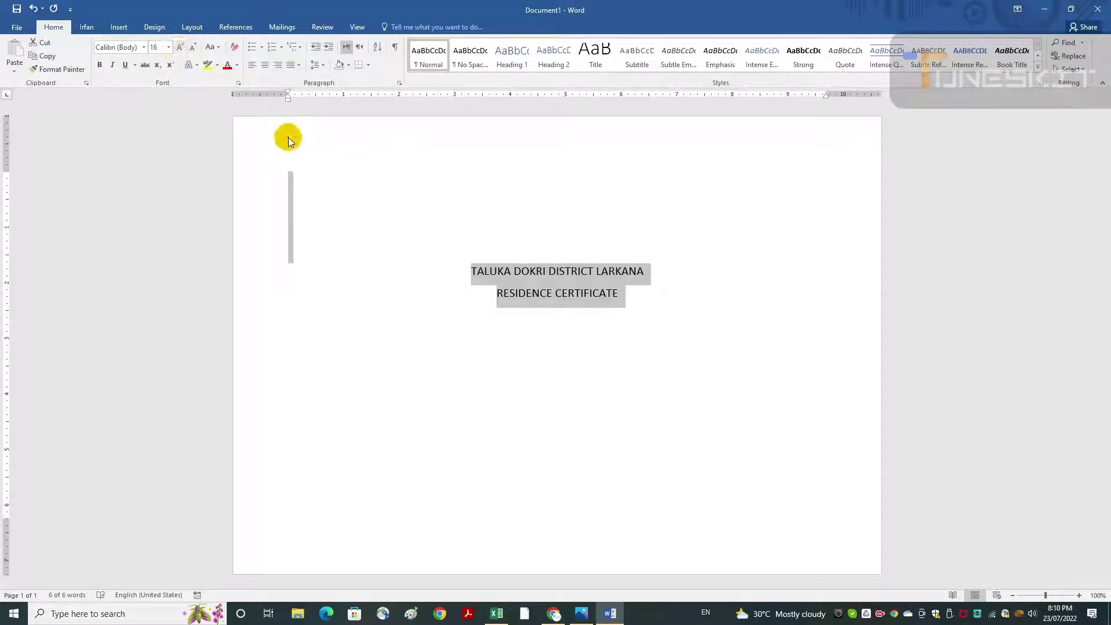
left_click(143, 47)
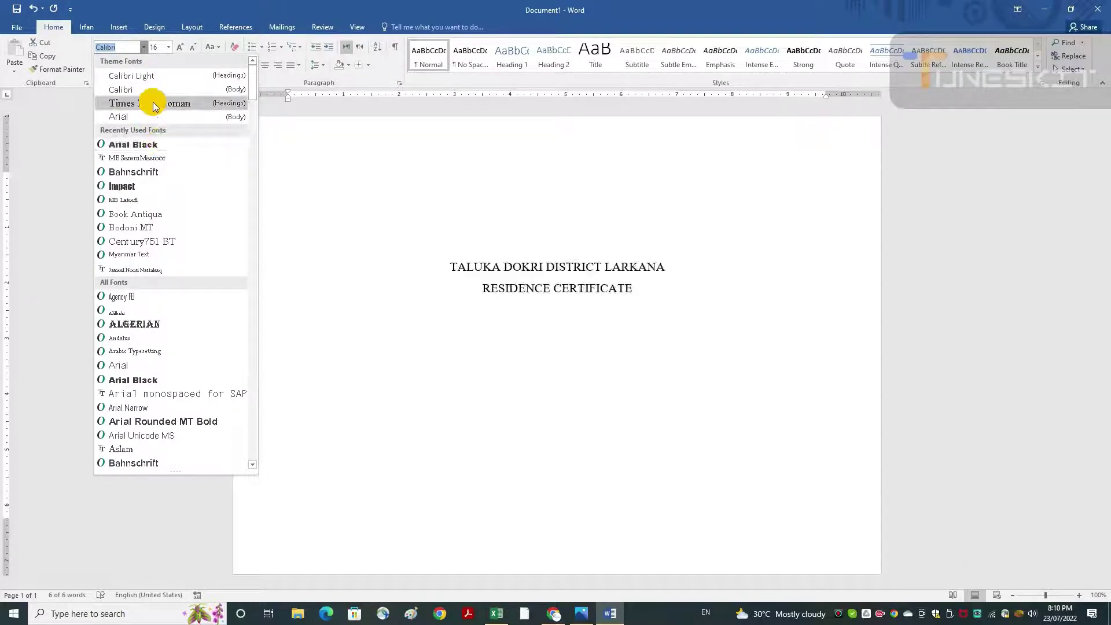
left_click(154, 104)
left_click(508, 261)
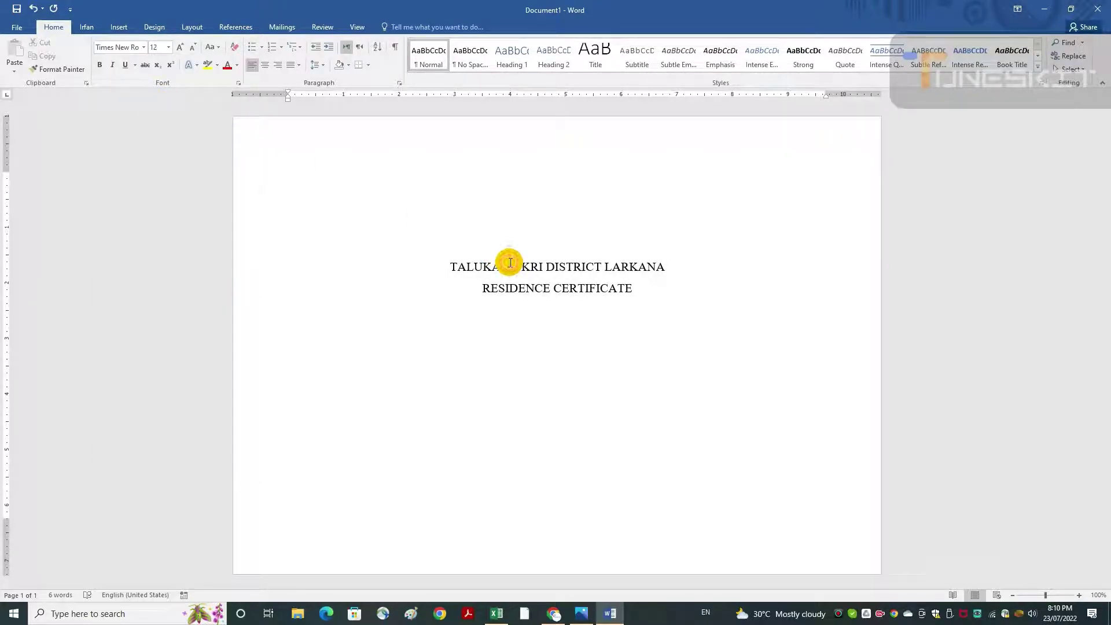
Insert a 9 pt blank spacer line below the district line.
left_click(672, 263)
key("Return")
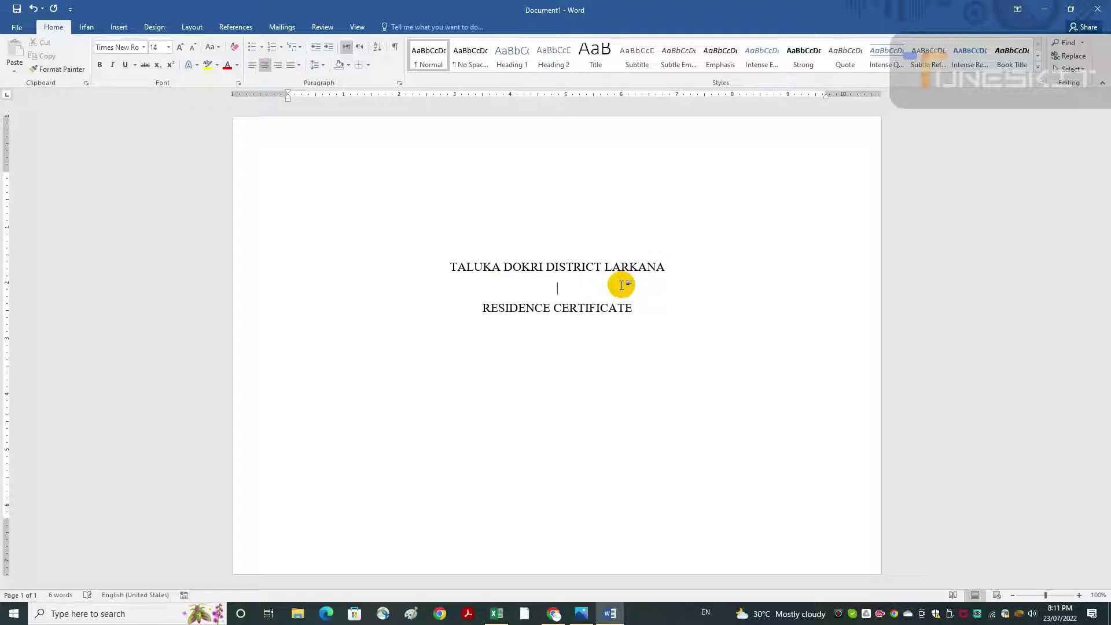
key("ctrl+shift+comma")
key("ctrl+shift+comma")
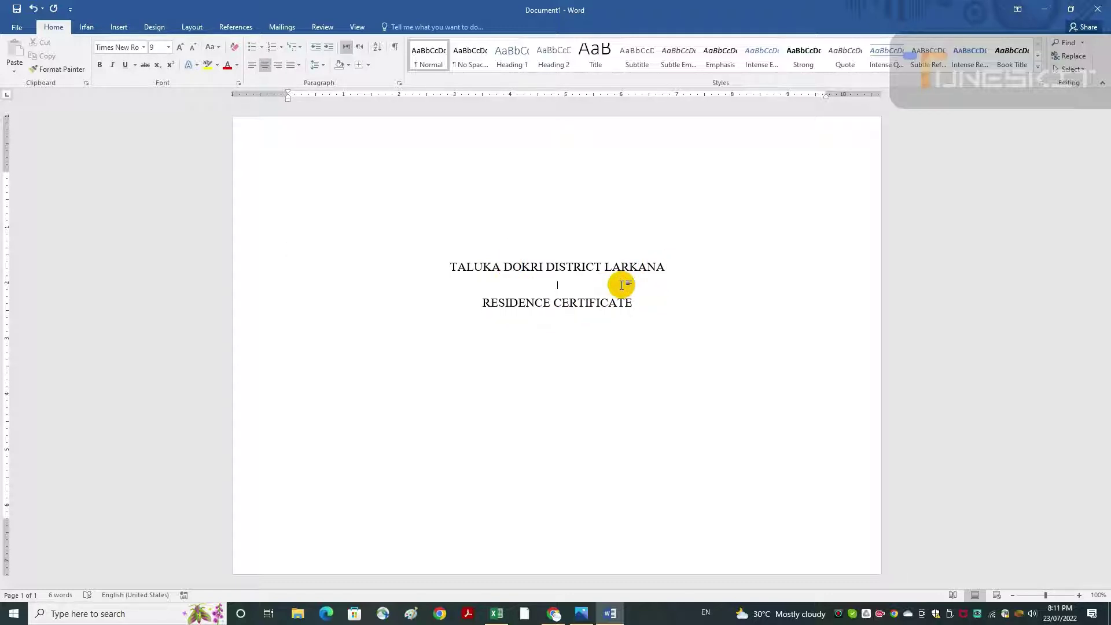
Make RESIDENCE CERTIFICATE bold and enlarge it to 21 pt.
mouse_move(482, 303)
left_mouse_down()
mouse_move(639, 305)
mouse_move(488, 313)
left_mouse_up()
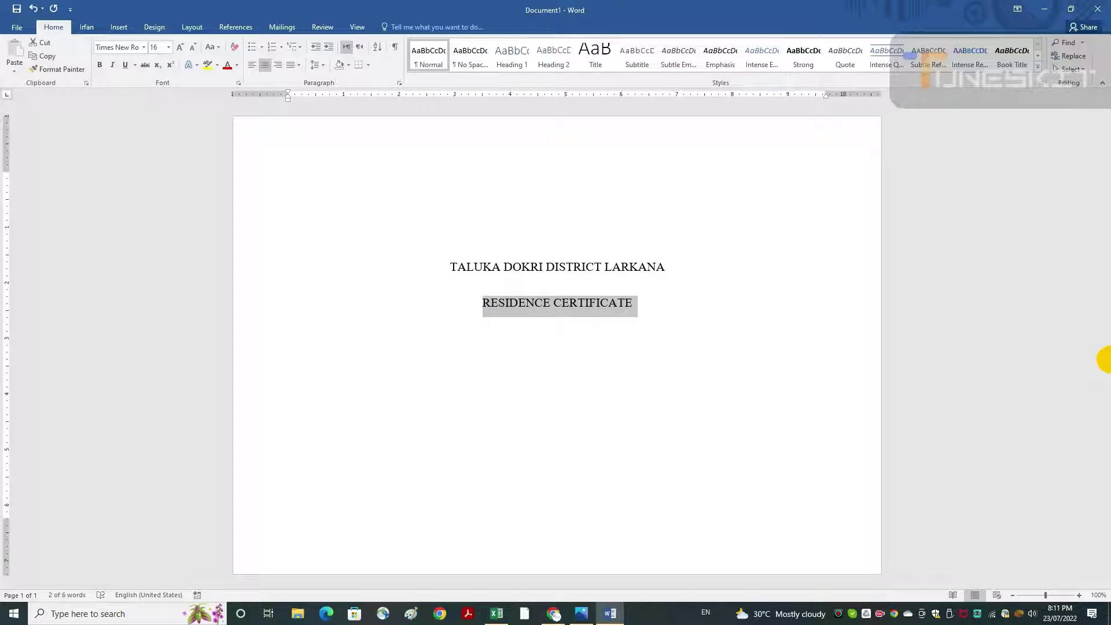
key("ctrl+b")
key("ctrl+bracketright")
key("ctrl+bracketright")
key("ctrl+bracketright")
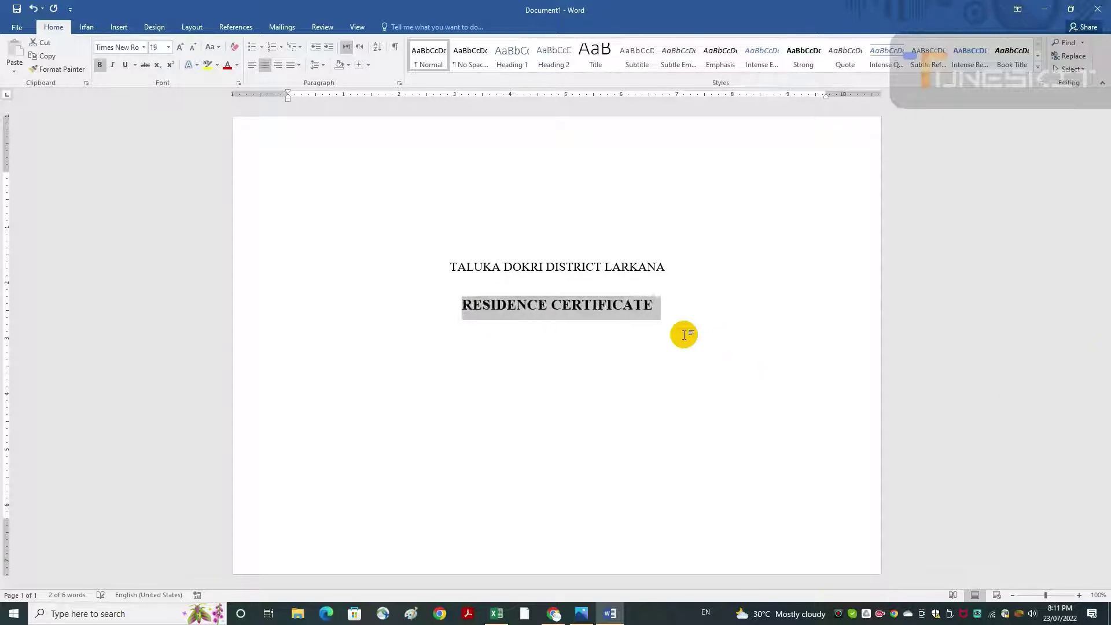
key("ctrl+bracketright")
key("ctrl+bracketright")
key("ctrl+bracketright")
key("ctrl+bracketleft")
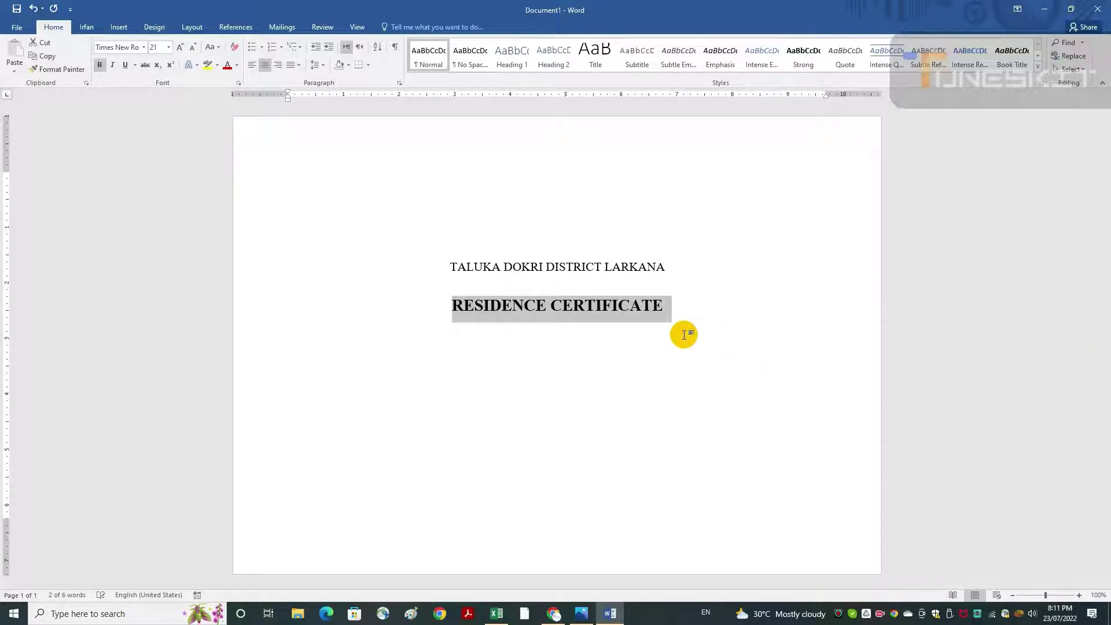
left_click(684, 335)
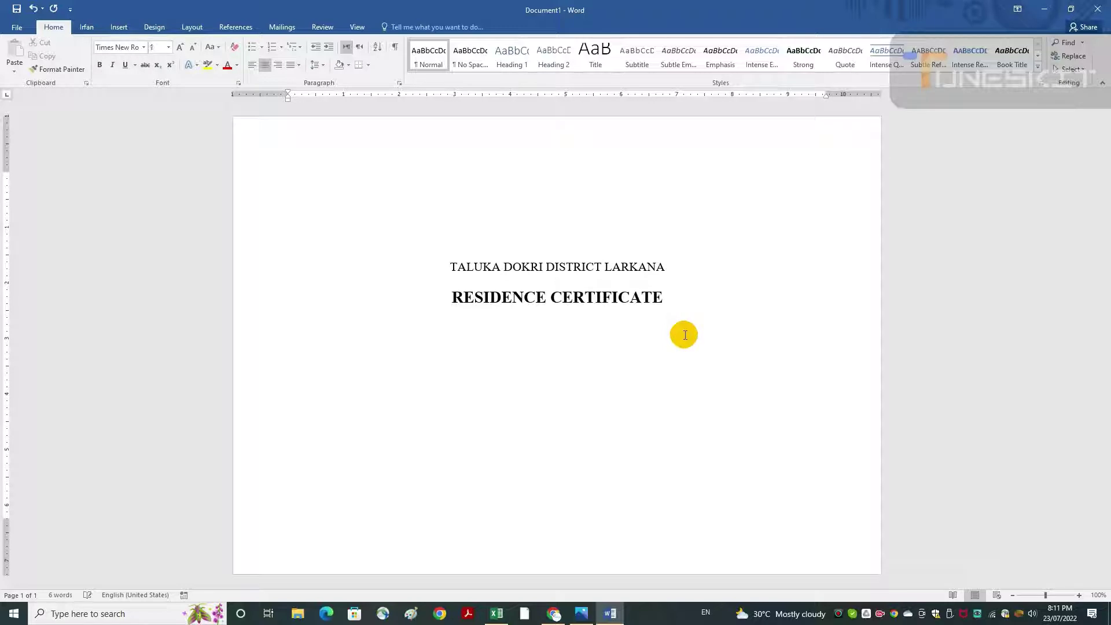
Start a new left-aligned, non-bold line below the heading.
left_click(685, 298)
key("Return")
key("ctrl+l")
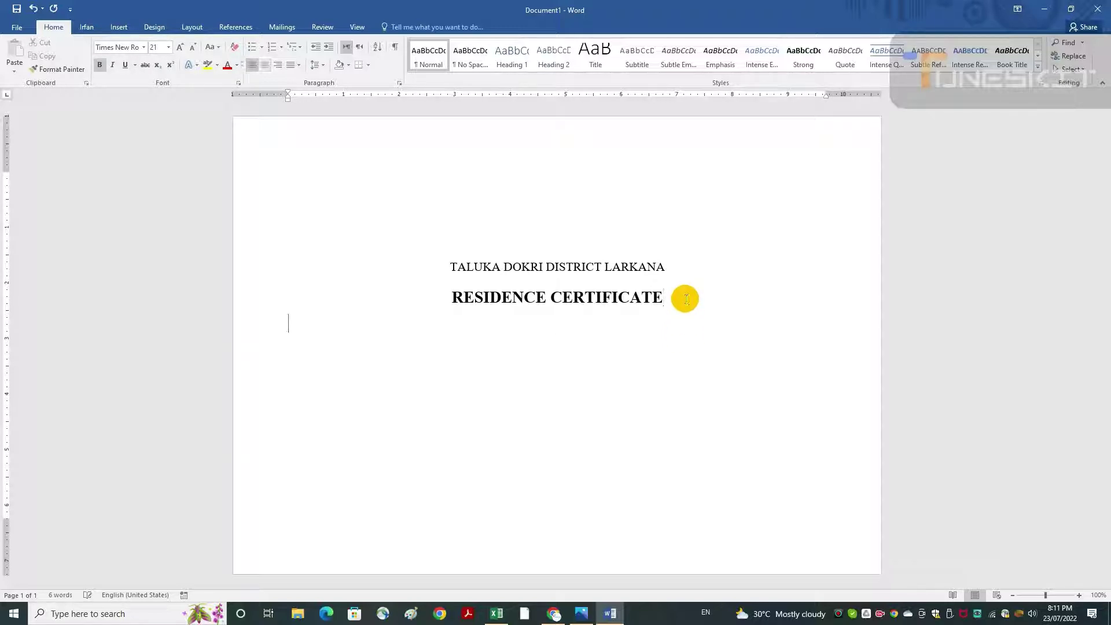
key("ctrl+b")
Type 'No. UC-__________' followed by 'Dated _________________' further along the line.
type("No")
key("BackSpace")
type(". ")
type("UC")
type("-Wakr")
type("o")
key("BackSpace")
key("BackSpace")
key("BackSpace")
key("BackSpace")
key("BackSpace")
type("_______")
type("__")
type("_")
type("Dated ")
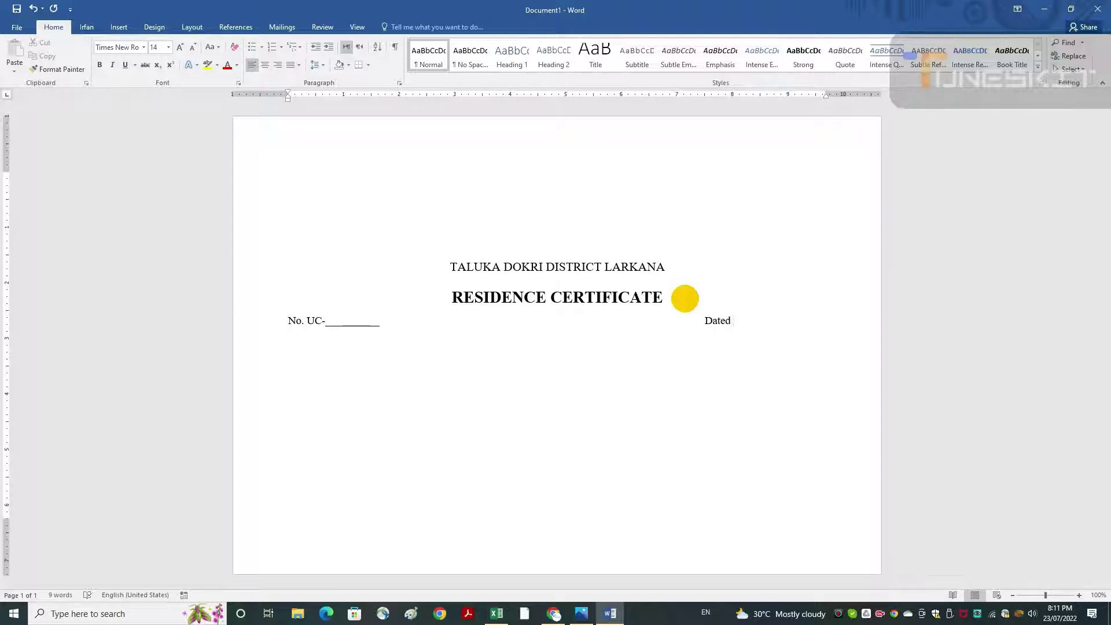
type("_")
type("___________")
type("_____")
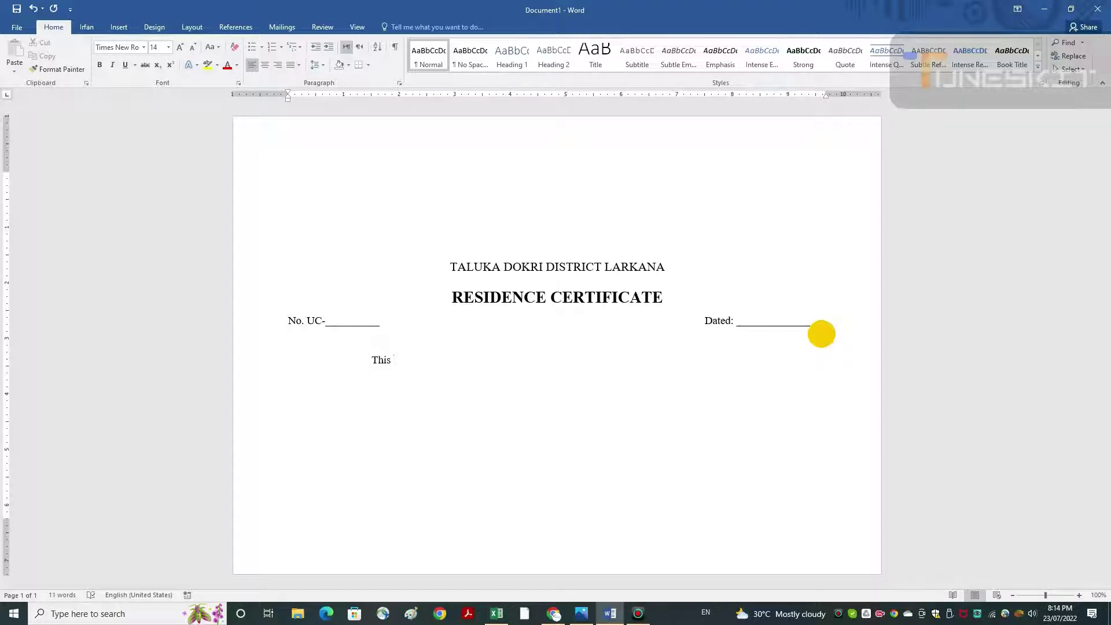
type("is to ce")
type("ri")
Type 'This is to certify that Mr./Mrs ____ is resident of village ____' with underscore blanks.
key("BackSpace")
key("BackSpace")
type("tify t")
type("hat ")
type("Mt")
key("BackSpace")
type("r.")
type("/")
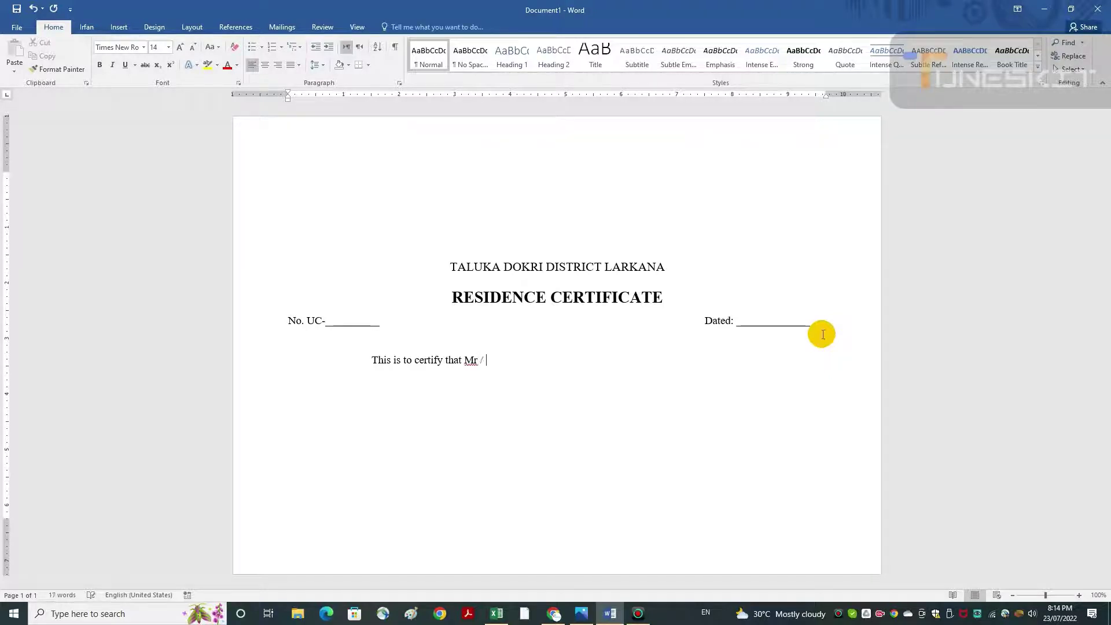
type("Mrs")
type(" _________________")
type("__")
type("______________________________________")
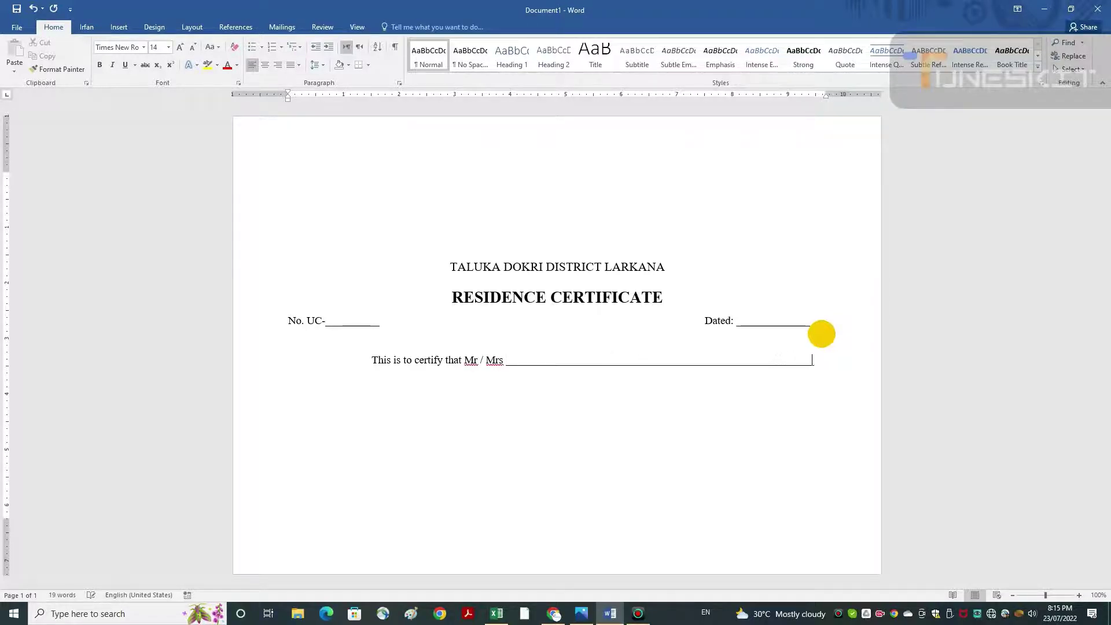
type("_____")
key("BackSpace")
key("BackSpace")
key("BackSpace")
type("is res")
type("ident ")
type("of")
type(" village ")
type("____________________________________________")
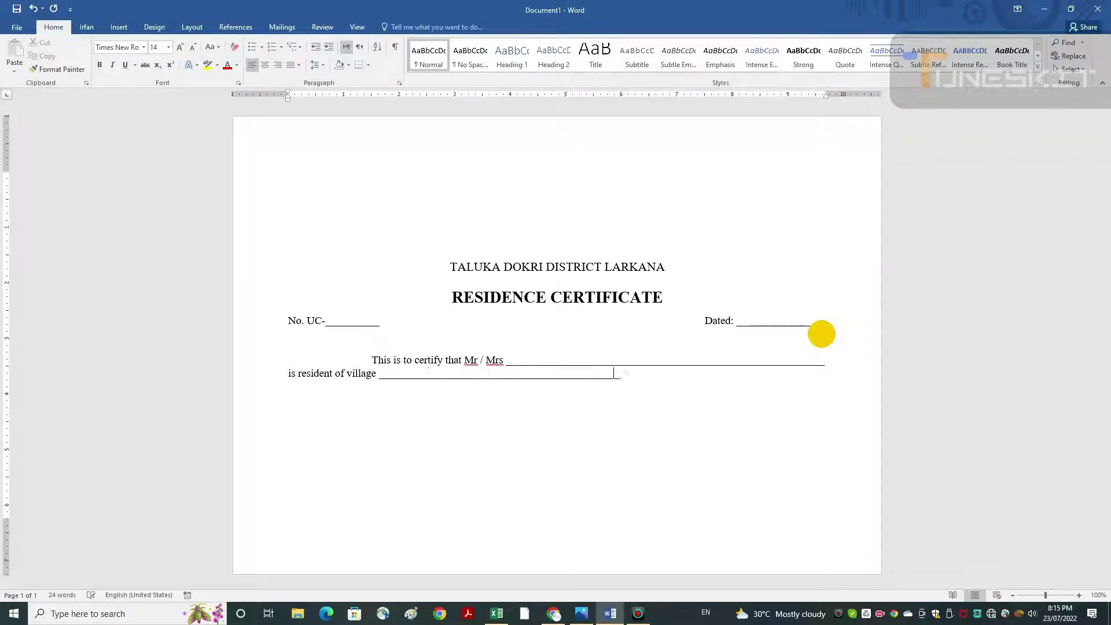
type("____________________________________")
type("__")
Type 'Union Council ____ Taluka ____ District ____', trimming the District blank to the margin.
key("BackSpace")
type("Unii")
type("on ")
type("Cou")
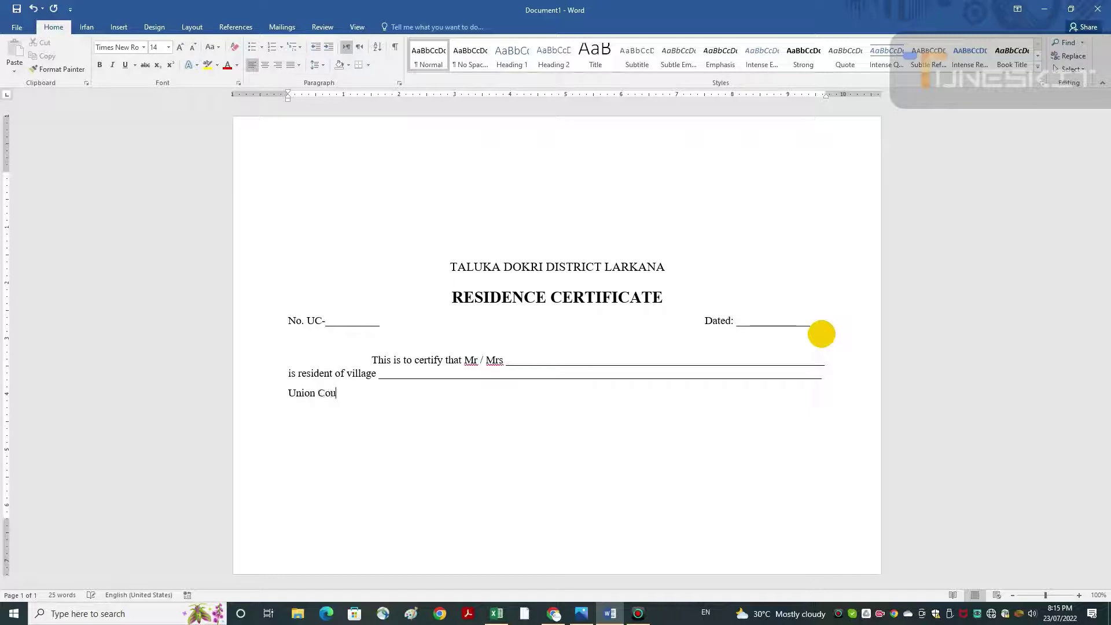
type("n")
type("cil")
type(" ________")
type("___")
type(" T")
type("aluka")
type("________________")
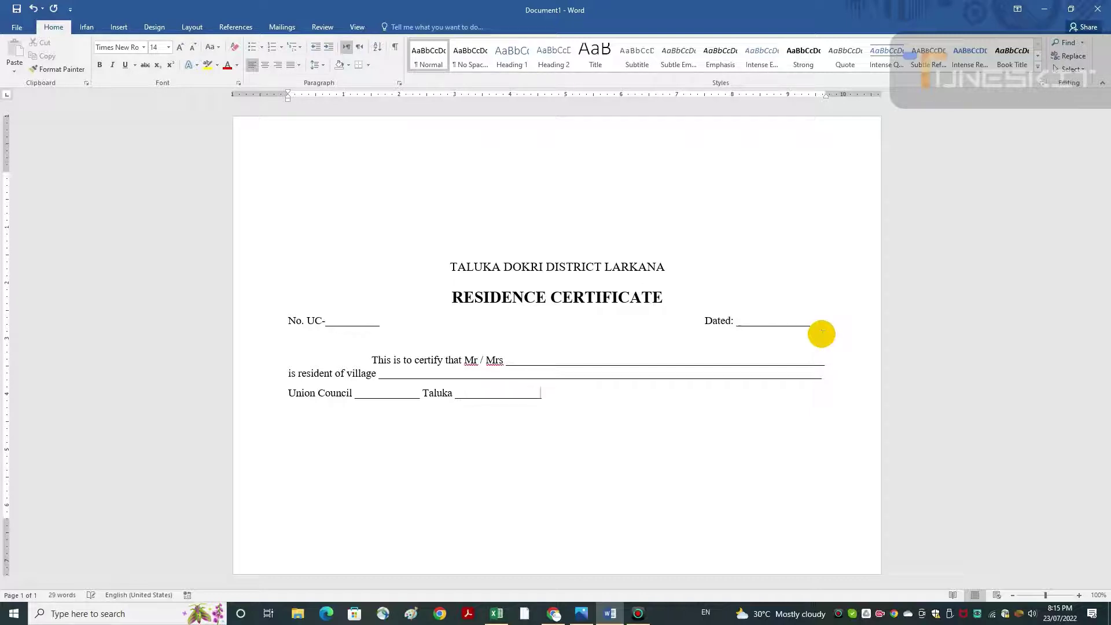
type("Distr")
type("c")
key("BackSpace")
type("ict ______")
type("_____________________________________")
type("_")
key("BackSpace")
Add an indented paragraph: 'This certificate is being issued on the recommendation of Mr/Mrs. ____ U/C ____ for the purpose of ____ Only.'.
key("Return")
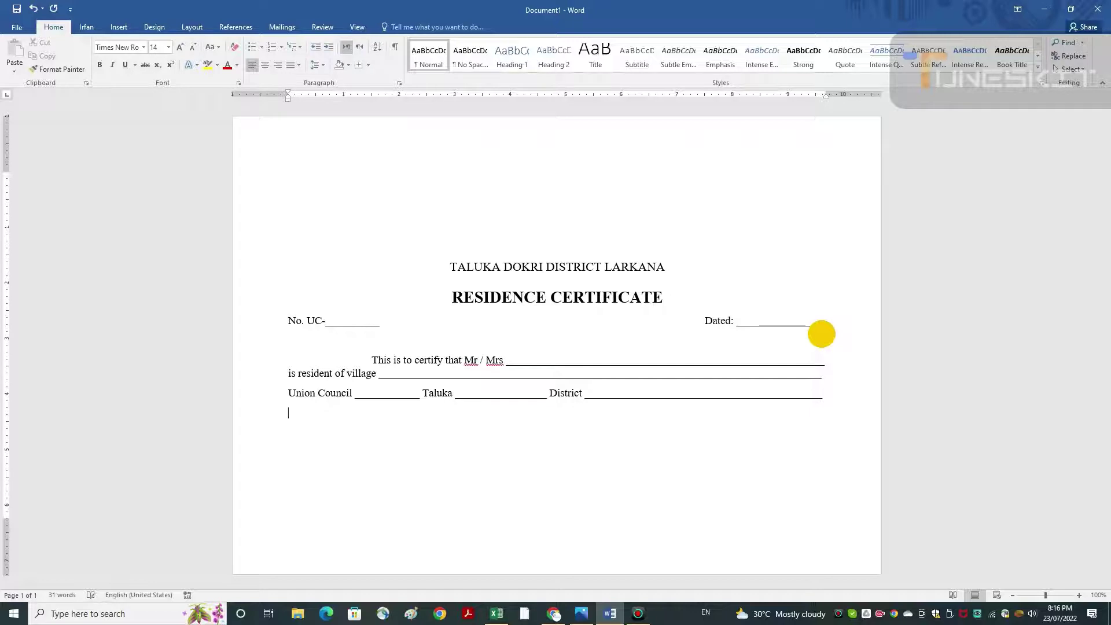
key("Tab")
left_click(822, 334)
type("Thi")
type("s")
type(" cert")
type("ifica")
key("BackSpace")
type("te ")
type("I s")
type("be")
key("BackSpace")
key("BackSpace")
key("BackSpace")
key("BackSpace")
key("BackSpace")
type("is being ")
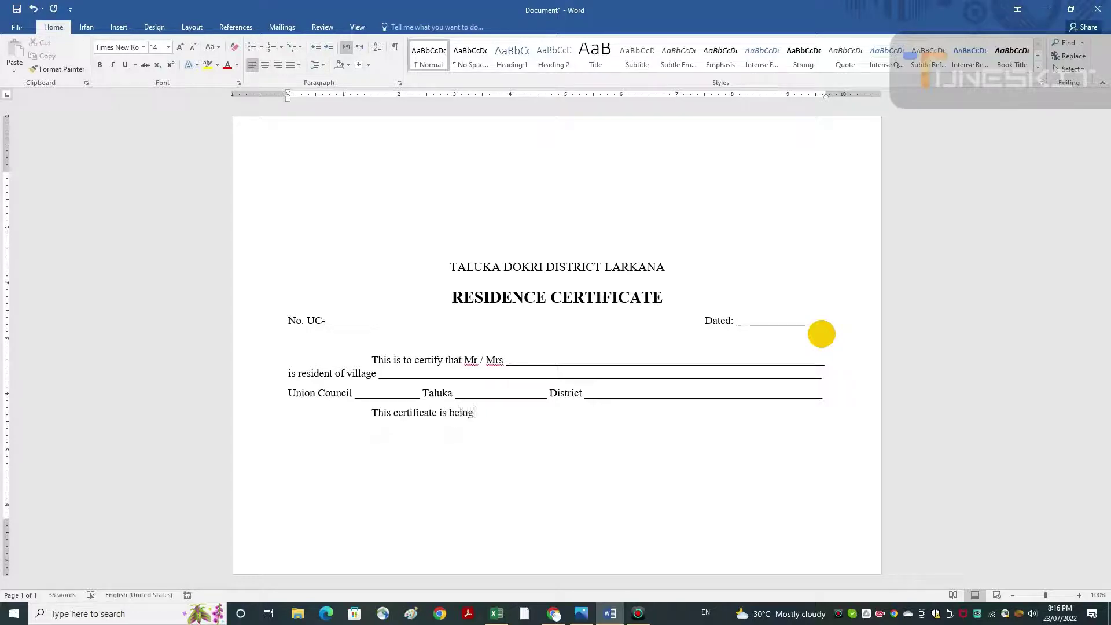
type("is")
type("sued o")
type("n th")
type("e")
type("reco")
type("mmen")
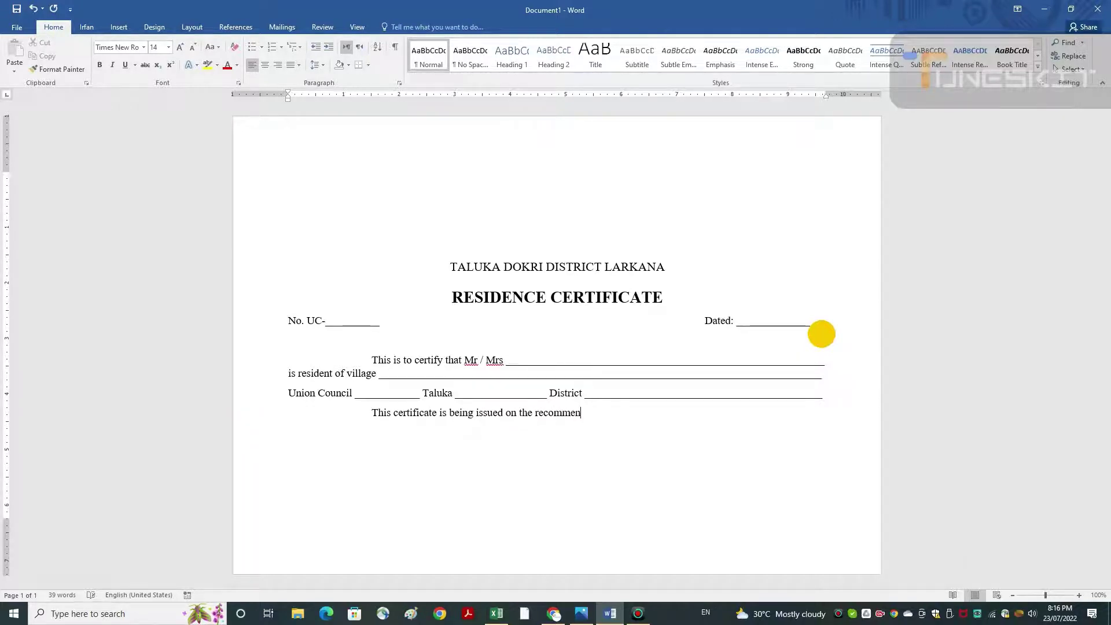
type("dati")
type("on of ")
type("Mr")
type("/Mr")
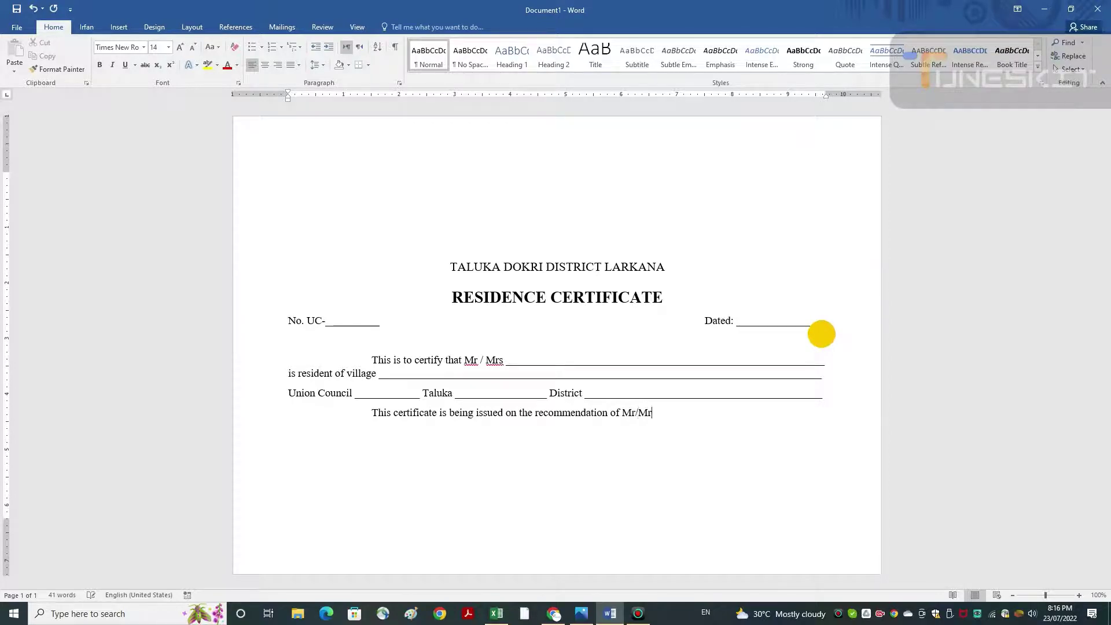
type("s")
type(". _________")
type("_______")
type("____")
type("___")
type("_____")
key("BackSpace")
type("U/")
type("C")
type(" _____________ ")
type("fo")
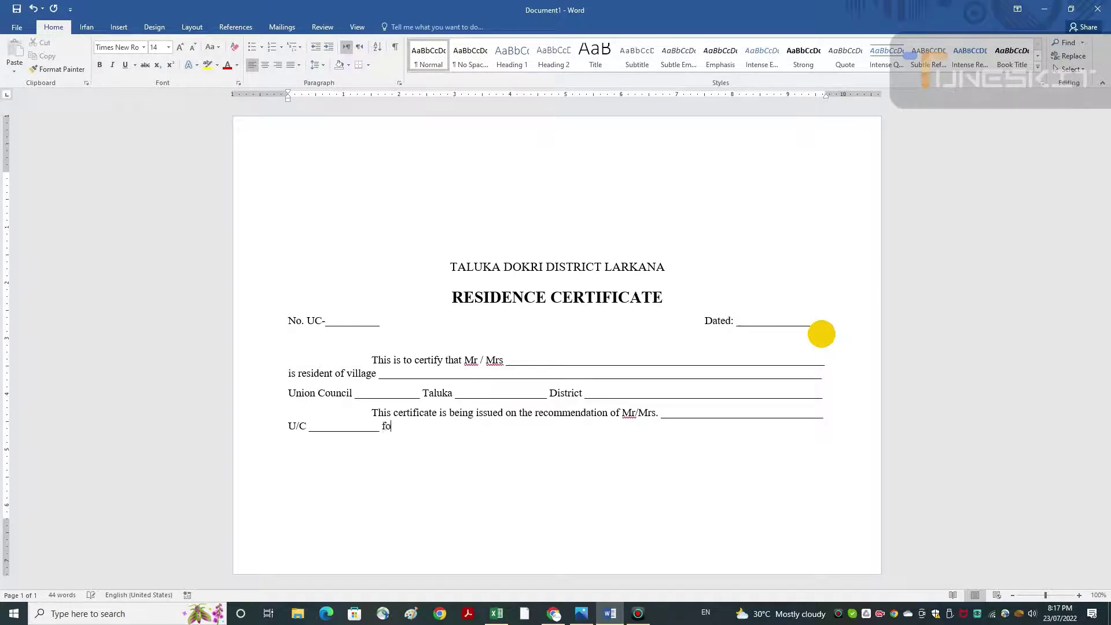
type("r the ")
type("p")
type("urpos")
type("e of ")
type("______________________________________")
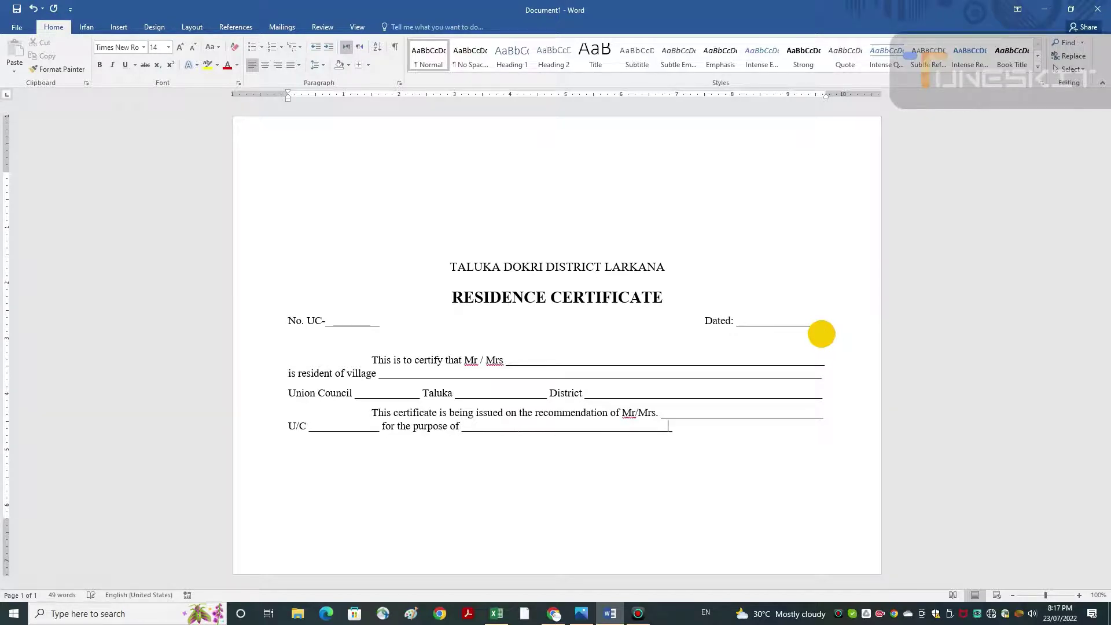
type("__________________ O")
type("nly")
key("Return")
key("Return")
Type the signature lines 'Chairman', 'Union Council Name' and 'Taluka Name'.
type("Chai")
type("rman")
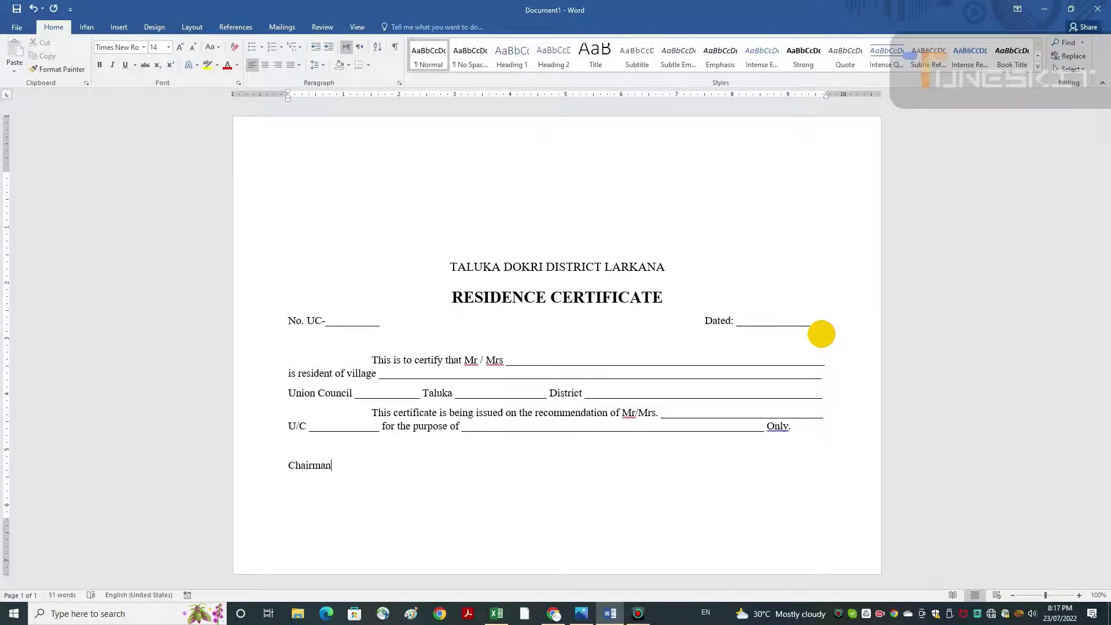
type("Uni")
type("on C")
type("oun")
type("c")
type("il Name")
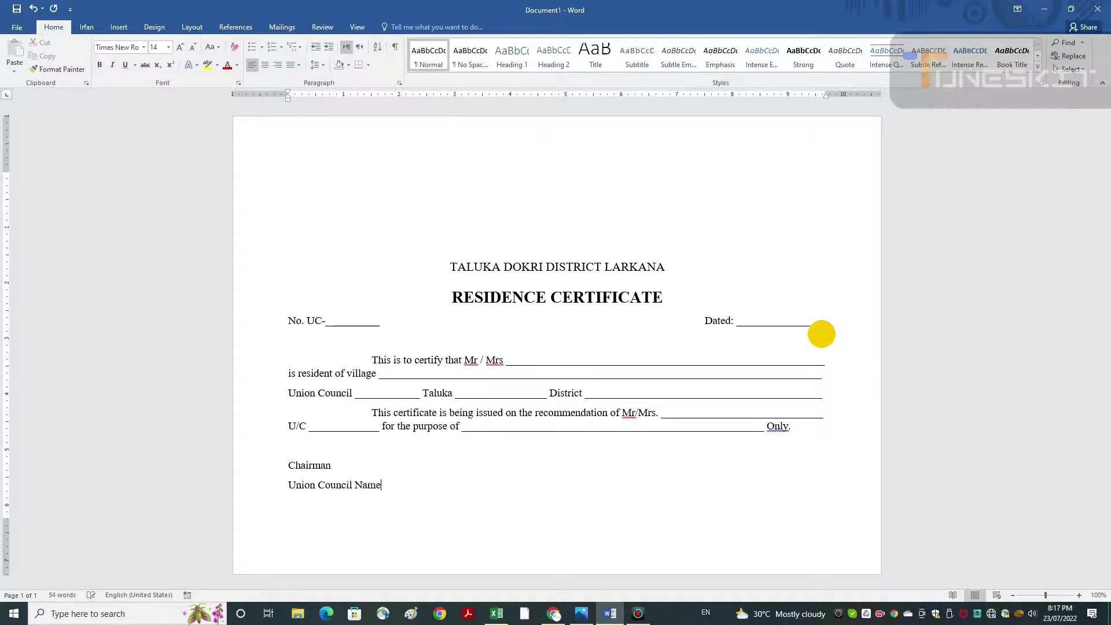
type("T")
type("aluka ")
type("Dokri")
key("BackSpace")
key("BackSpace")
key("BackSpace")
type("Name")
Centre the three signature lines and shift the block toward the right.
key("ctrl+shift+Up")
key("ctrl+shift+Up")
key("shift+Left")
key("shift+Left")
key("shift+Left")
key("shift+Left")
key("shift+Left")
key("shift+Left")
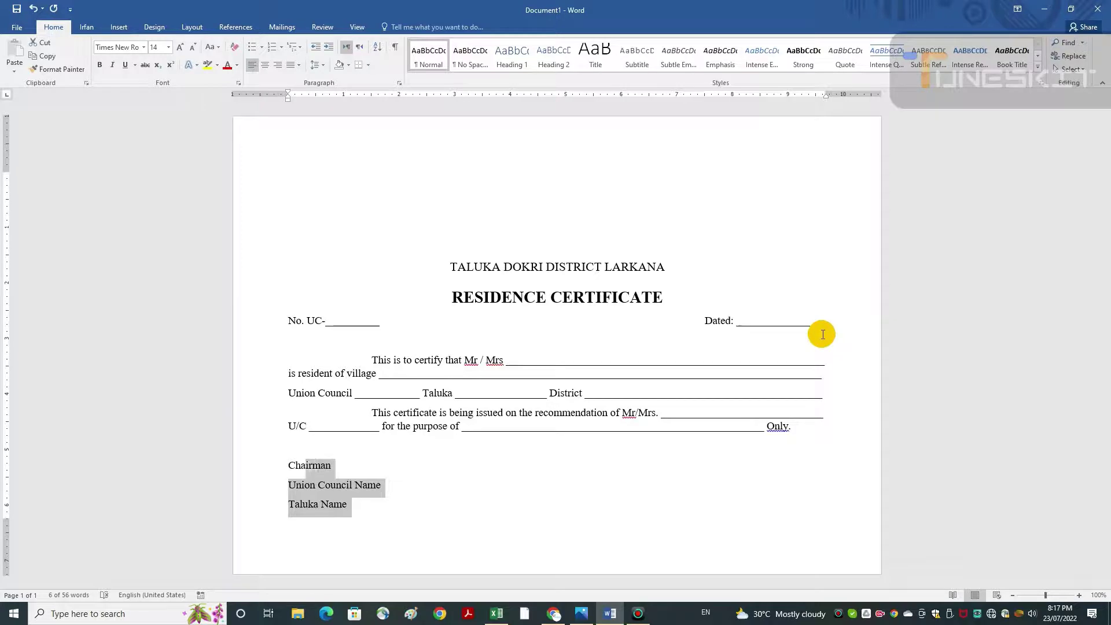
key("shift+Left")
key("shift+Left")
key("shift+Left")
key("ctrl+e")
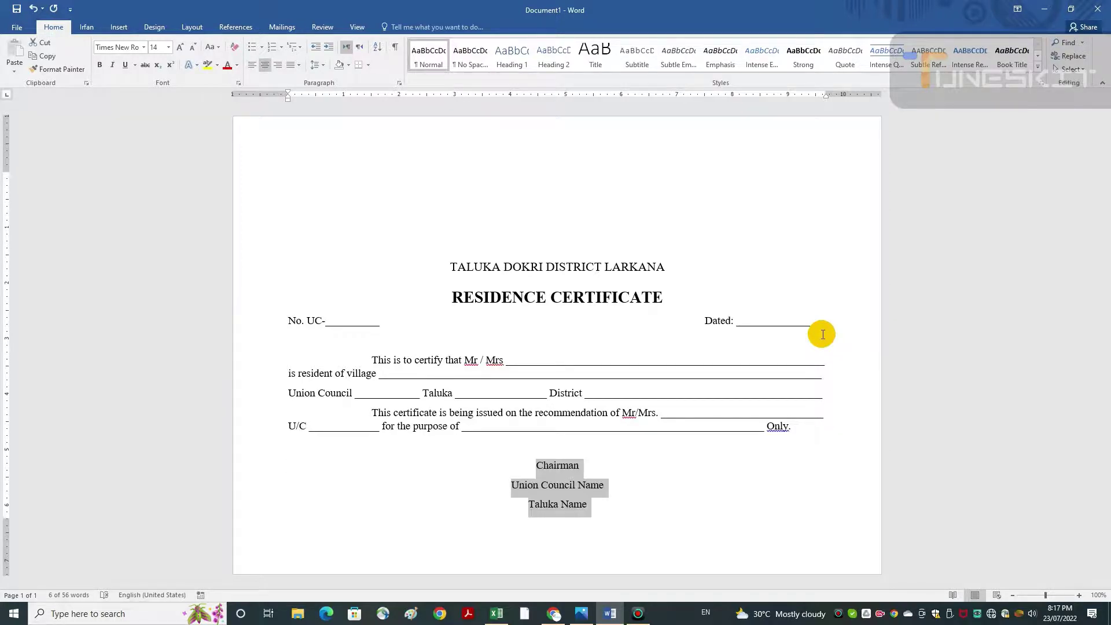
key("Tab")
key("Tab")
key("Tab")
key("Tab")
key("Tab")
key("Tab")
key("Tab")
key("Tab")
key("Tab")
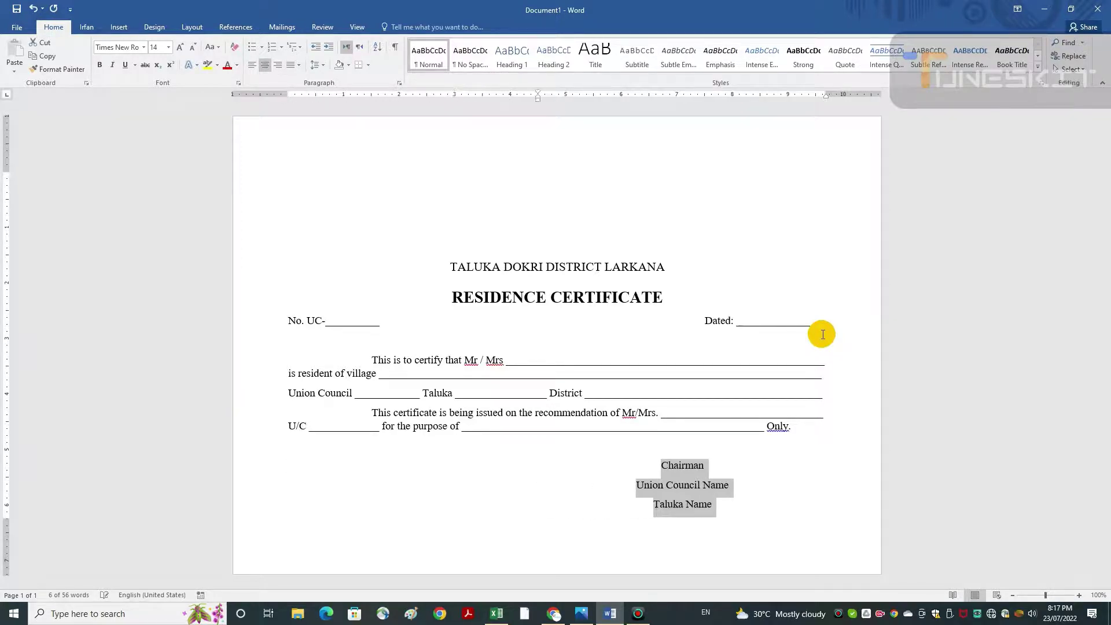
key("Tab")
key("Tab")
key("Tab")
key("Tab")
key("Tab")
key("Tab")
key("Tab")
key("Tab")
key("Tab")
key("Tab")
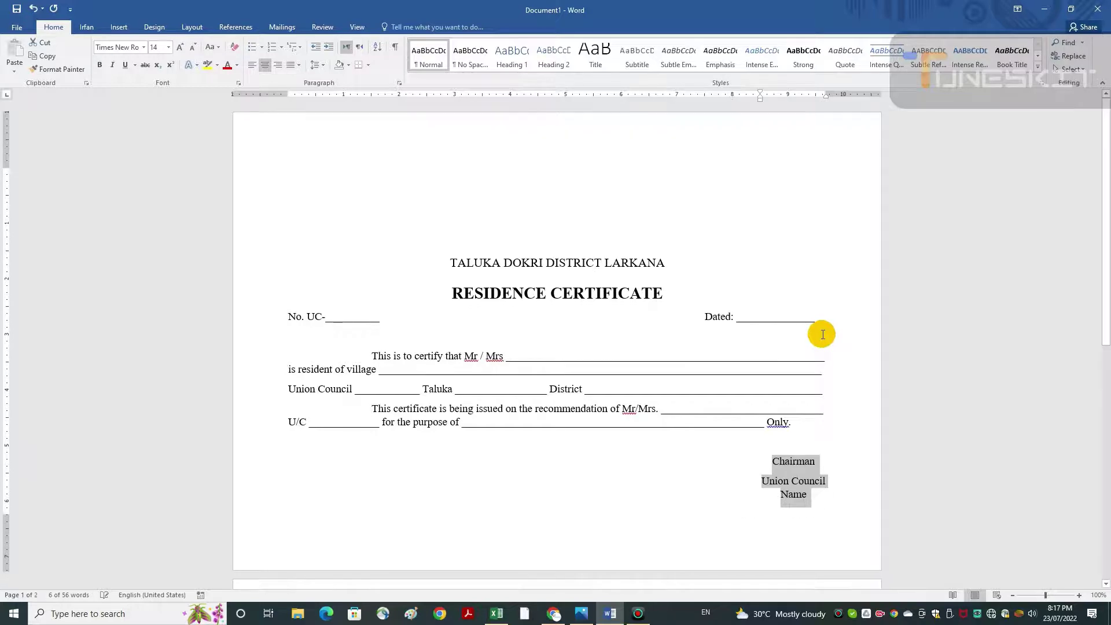
key("ctrl+z")
key("Up")
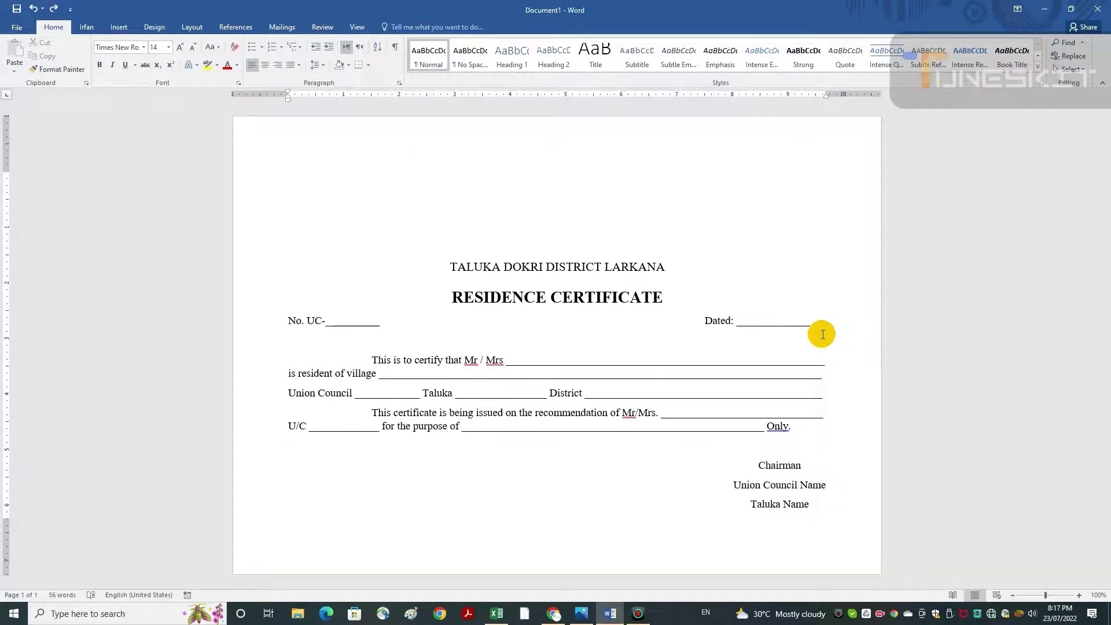
key("Return")
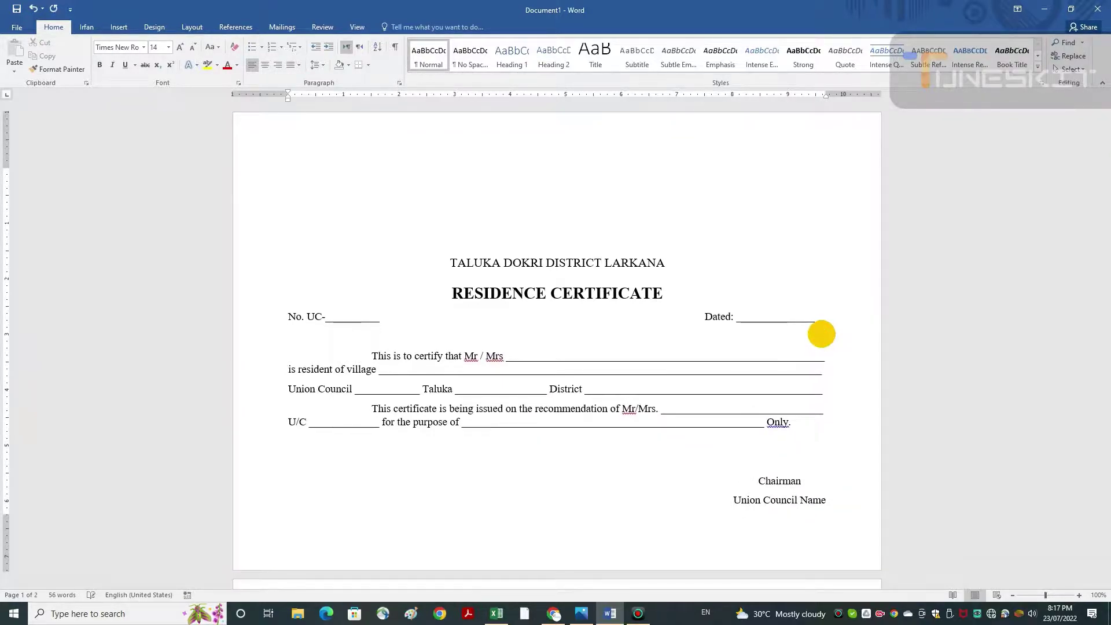
key("BackSpace")
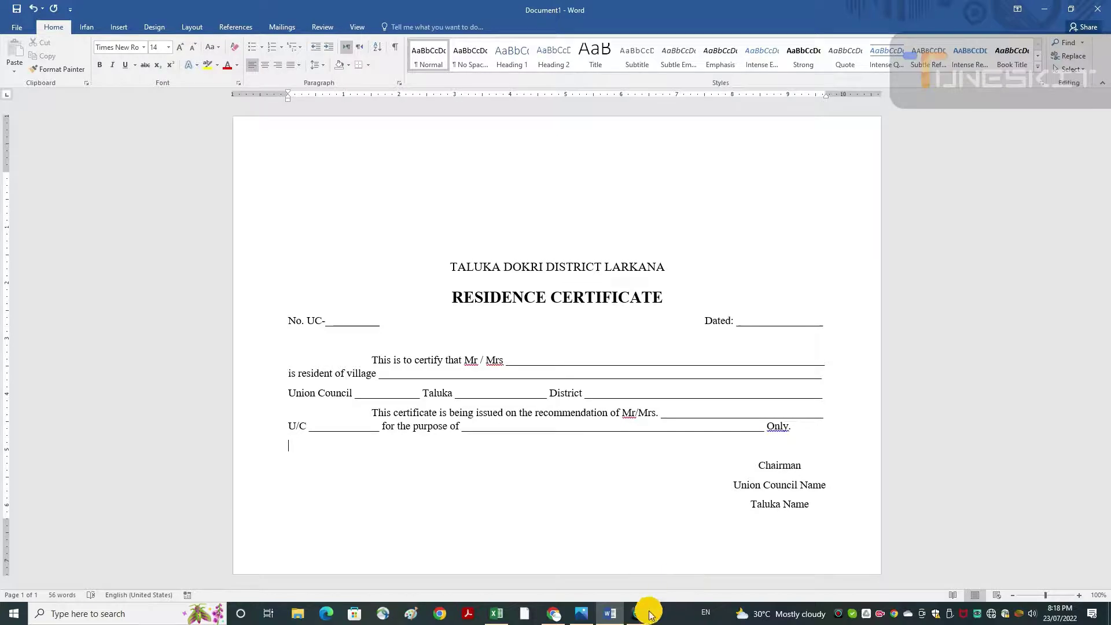
mouse_move(638, 614)
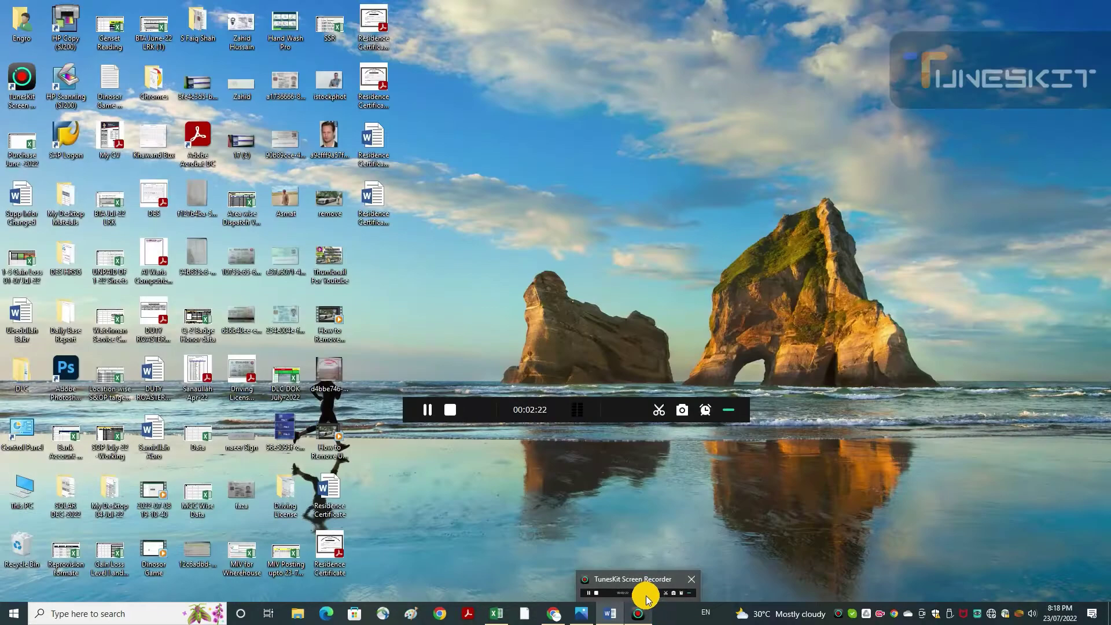
left_click(618, 617)
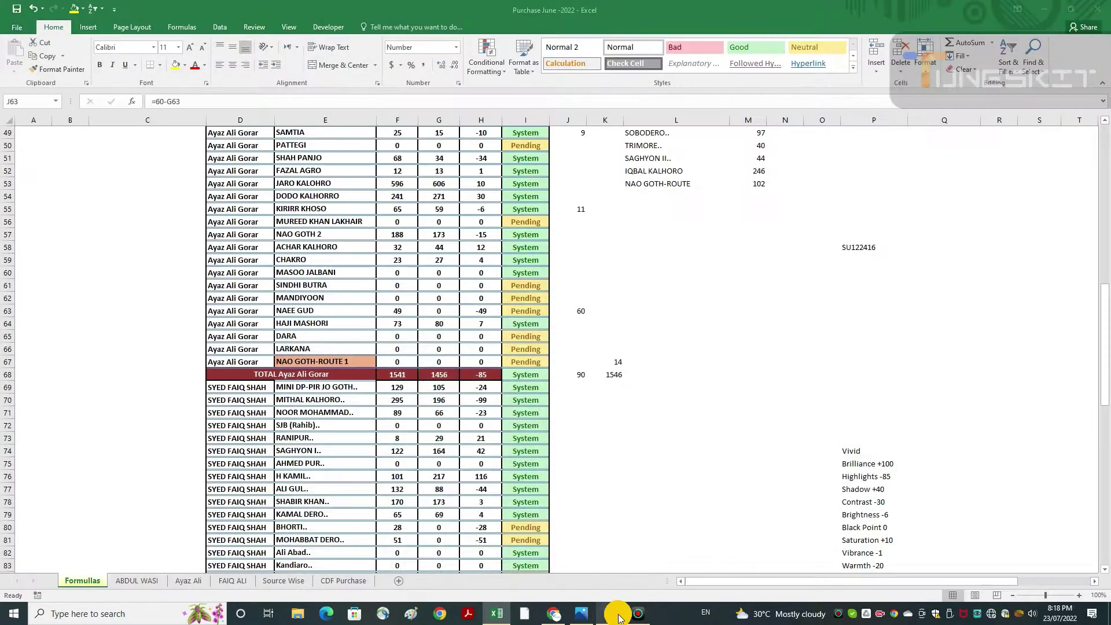
left_click(618, 617)
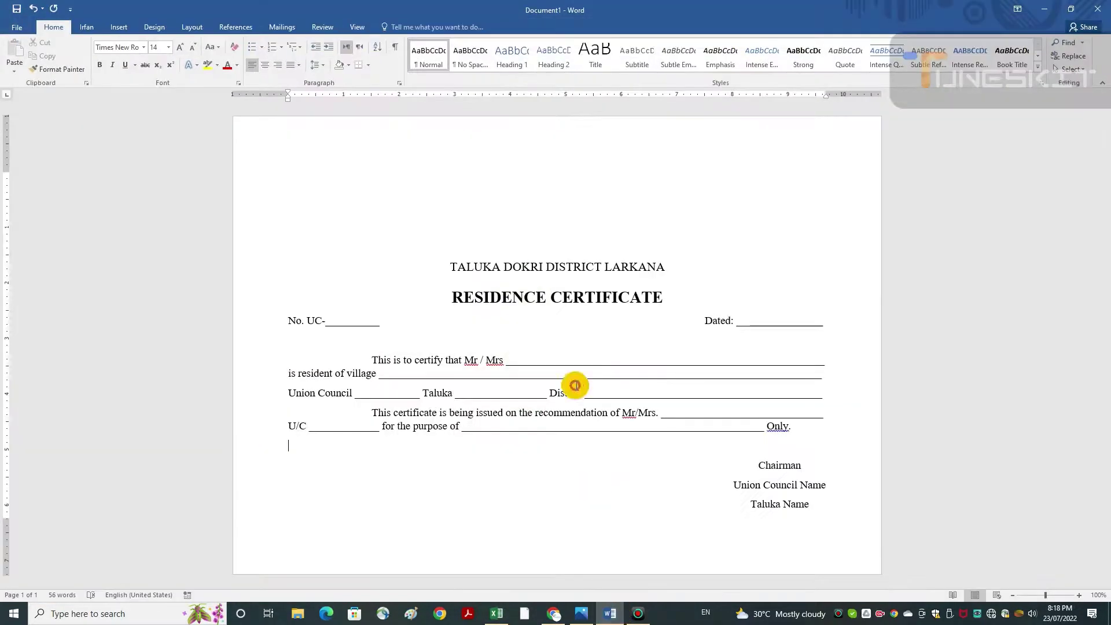
Insert a WordArt text box in the first style.
left_click(547, 260)
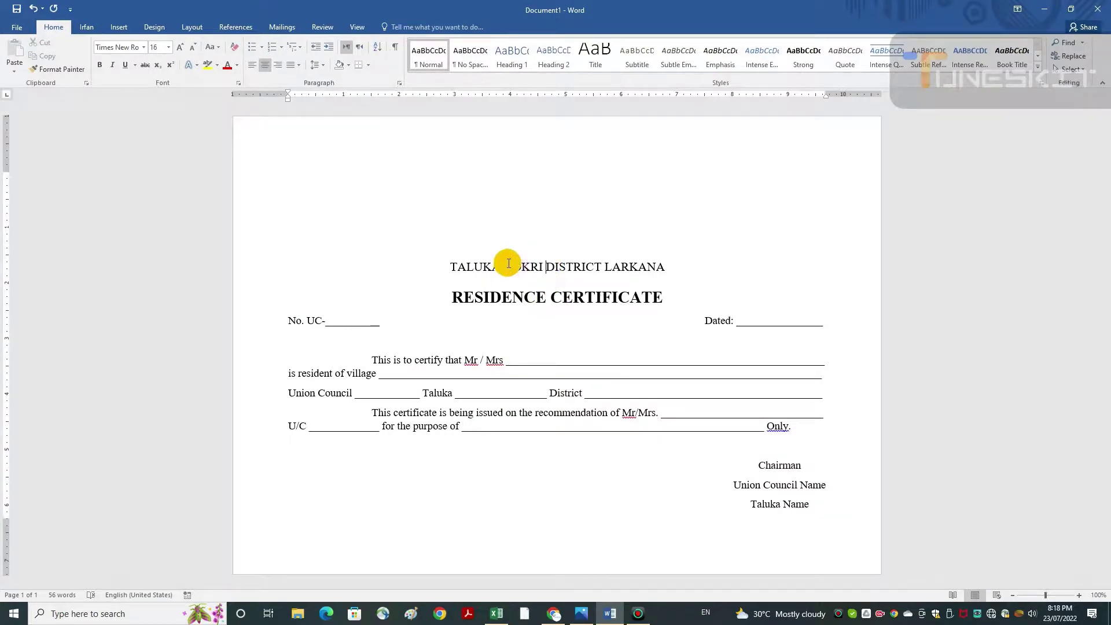
left_click(117, 28)
left_click(705, 58)
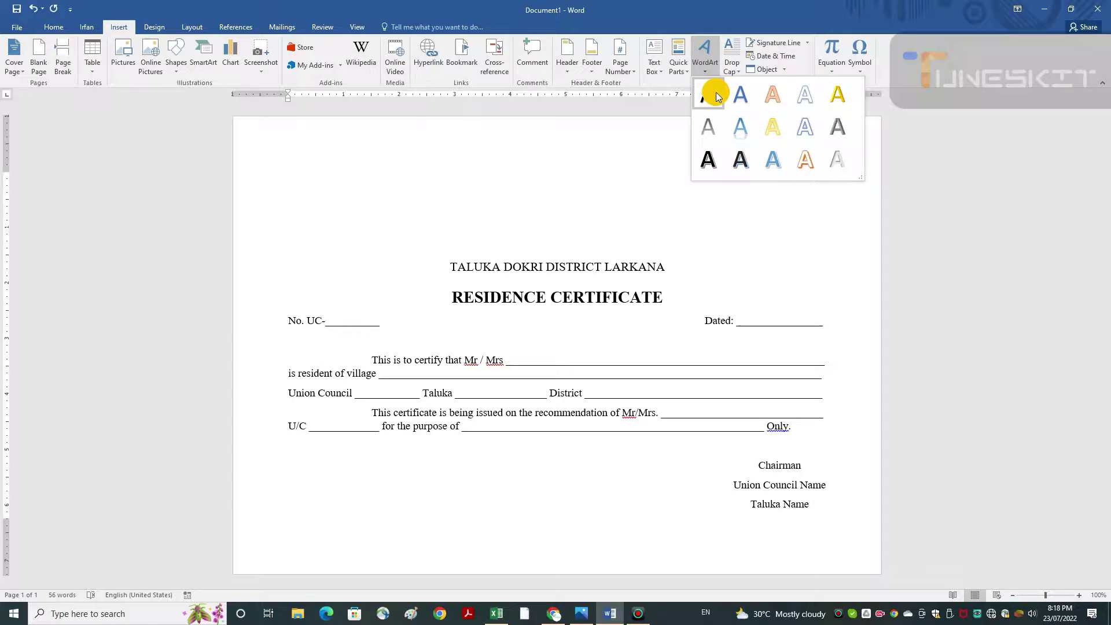
left_click(716, 96)
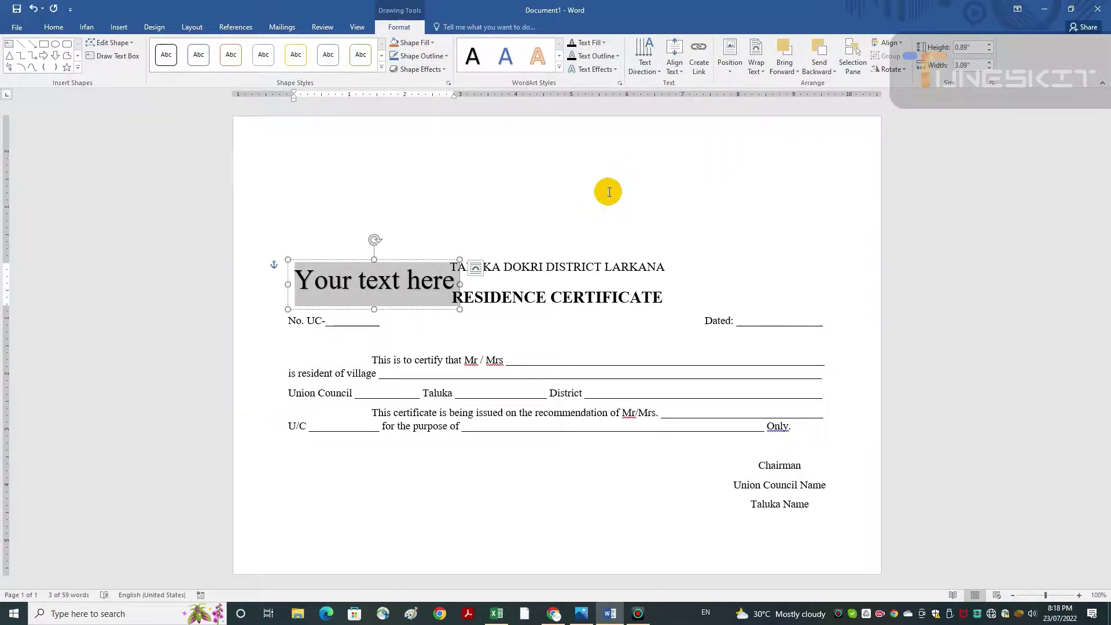
Type 'Office of the chairman union council name' and convert it to uppercase.
type("O")
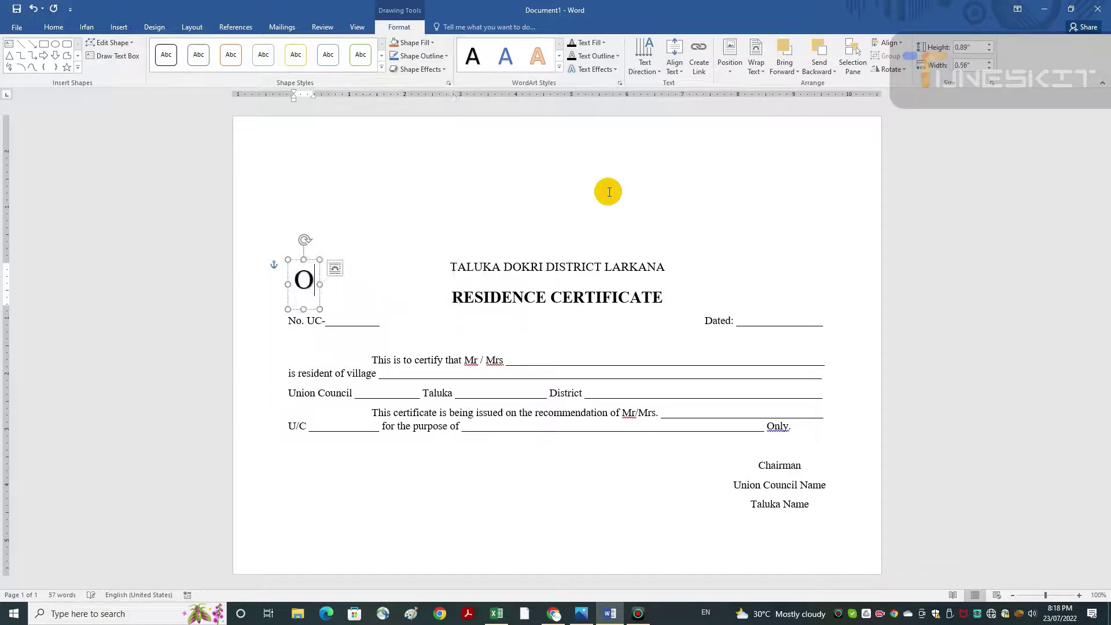
type("FFICE")
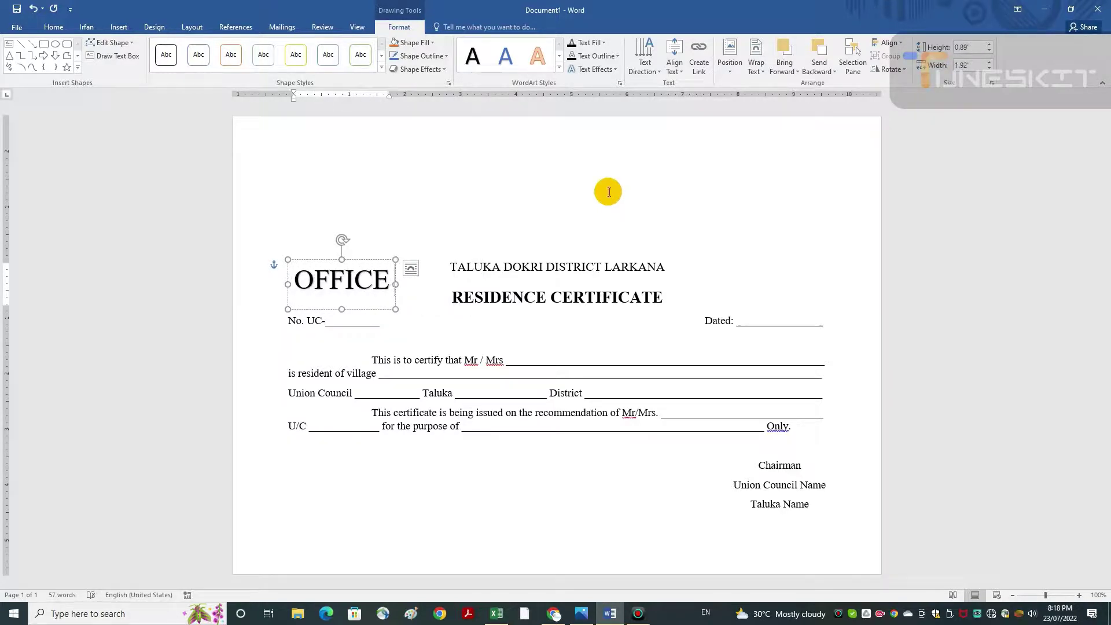
type(" of the")
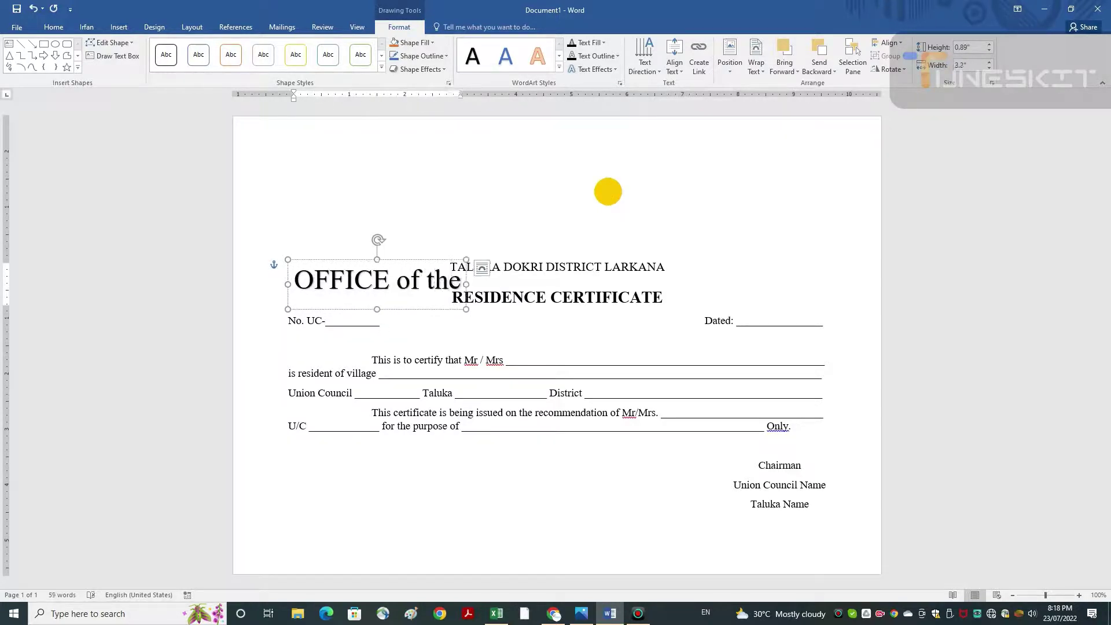
type(" chari")
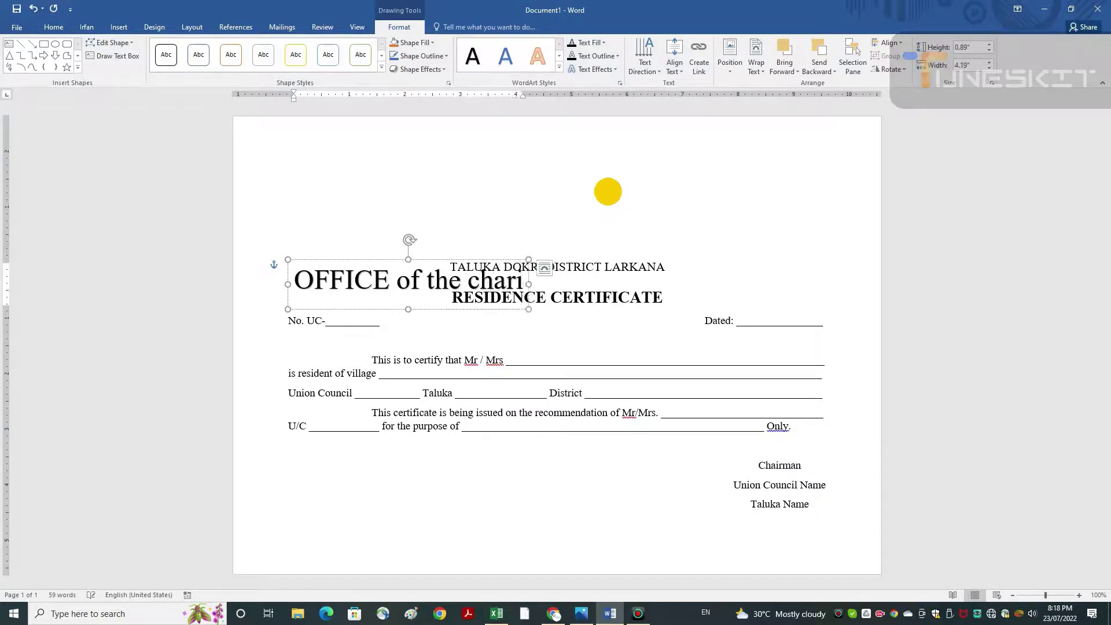
key("BackSpace")
key("BackSpace")
type("irma")
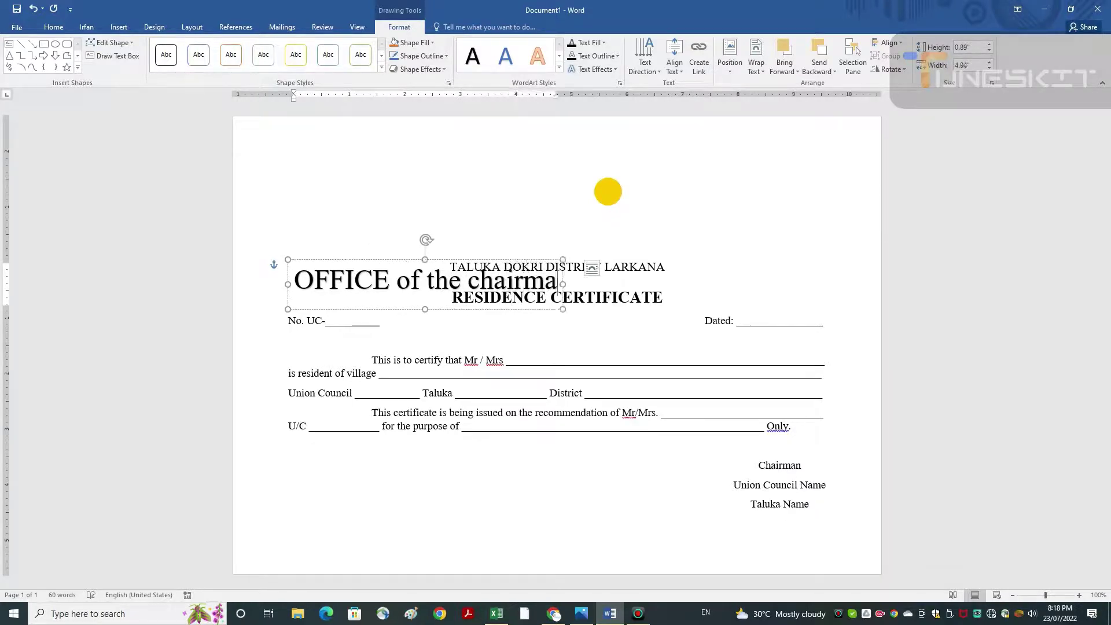
type("n u")
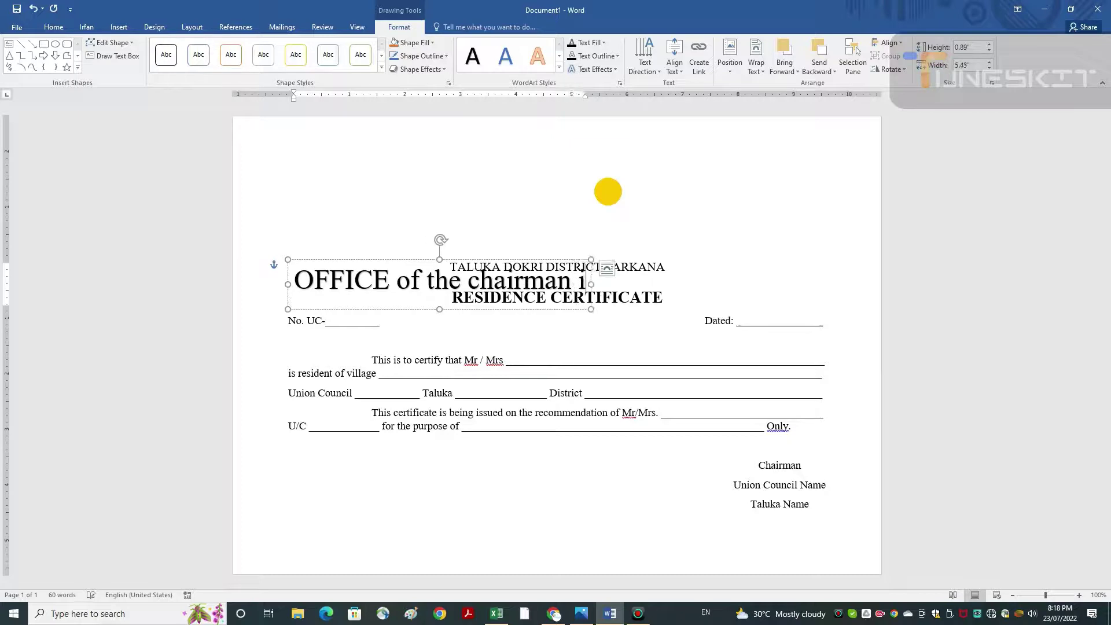
type("nion ")
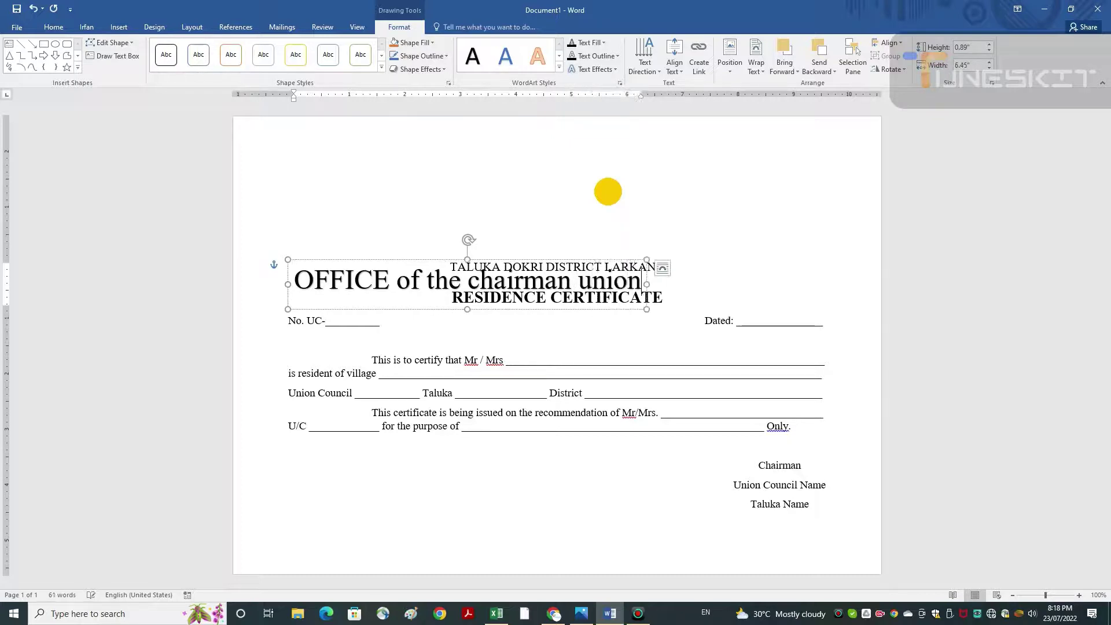
type("counc")
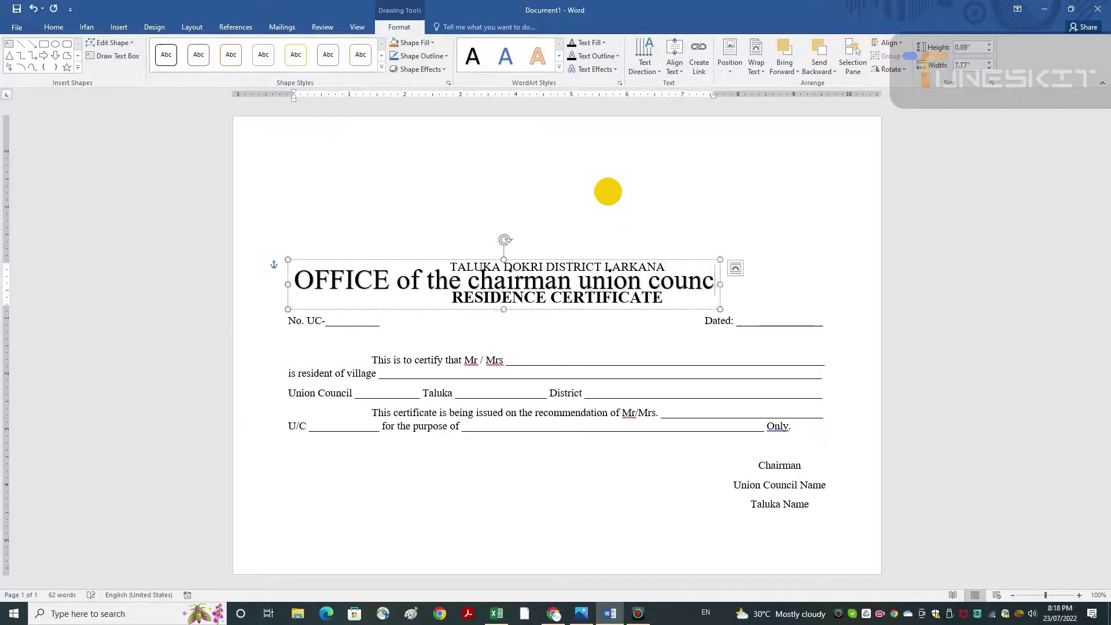
type("il nam")
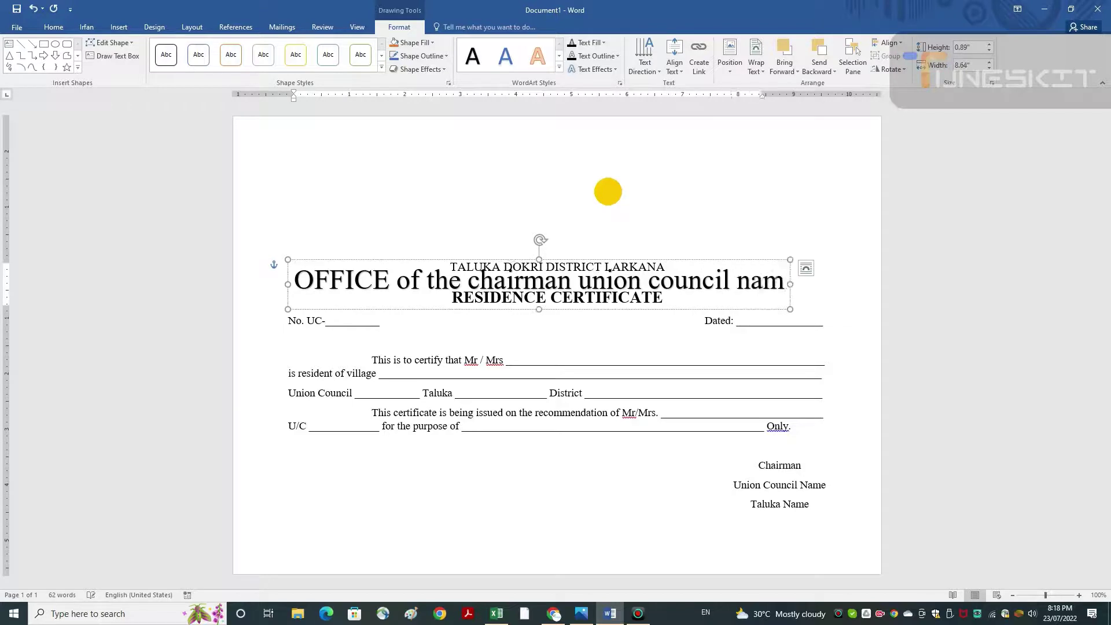
type("e")
key("ctrl+a")
key("ctrl+shift+a")
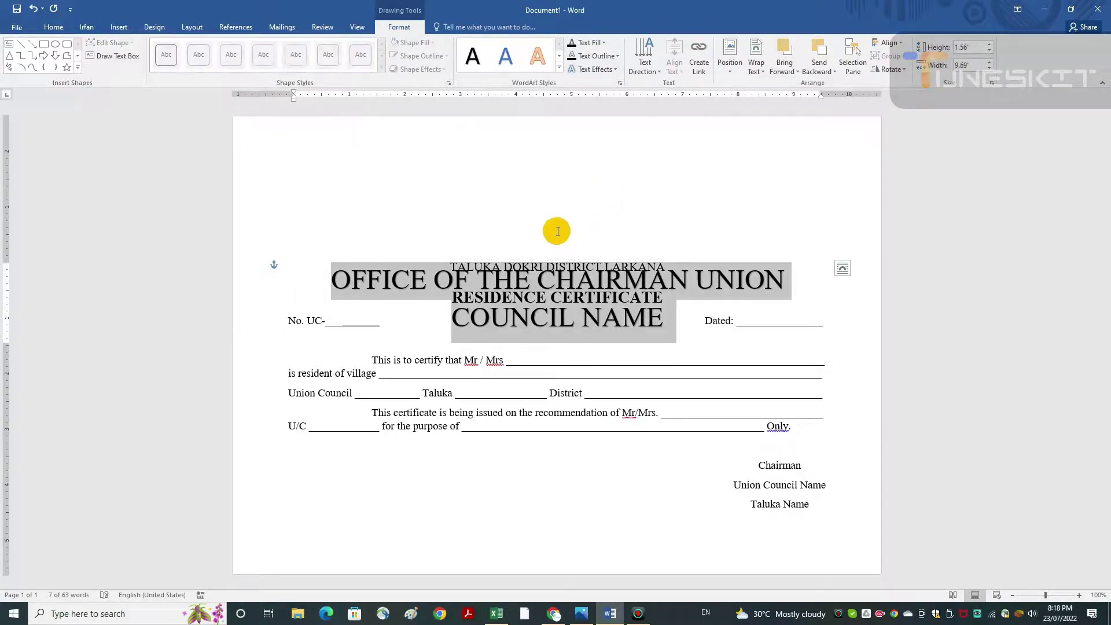
Move the WordArt heading above the title lines and apply the Arch transform.
left_click(492, 279)
left_click(360, 198)
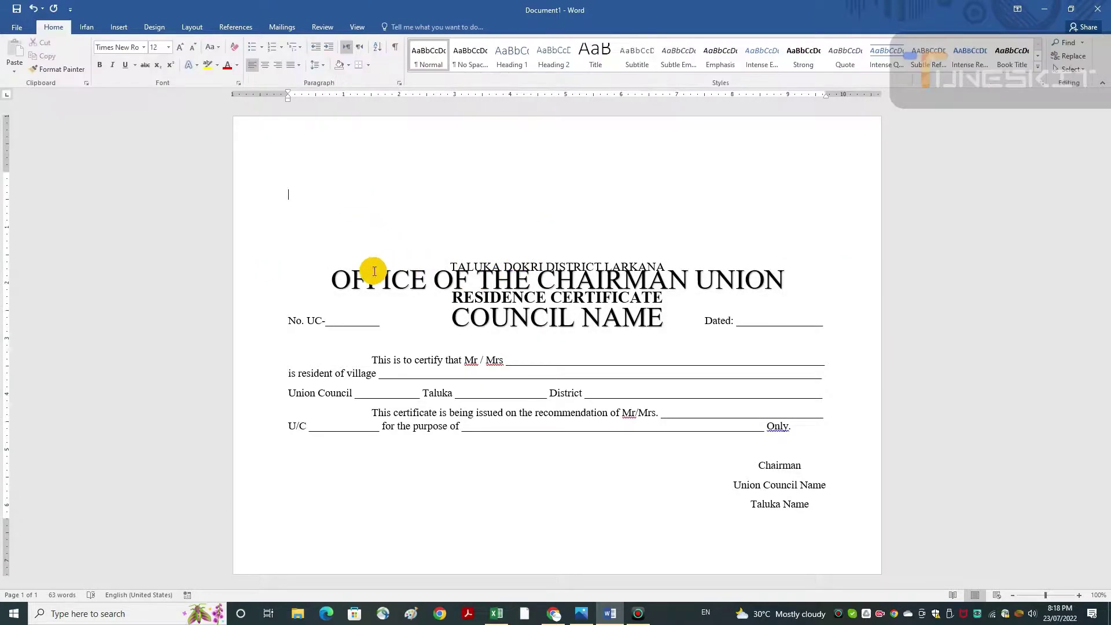
left_click(369, 260)
left_click_drag(372, 245, 377, 178)
left_click(500, 223)
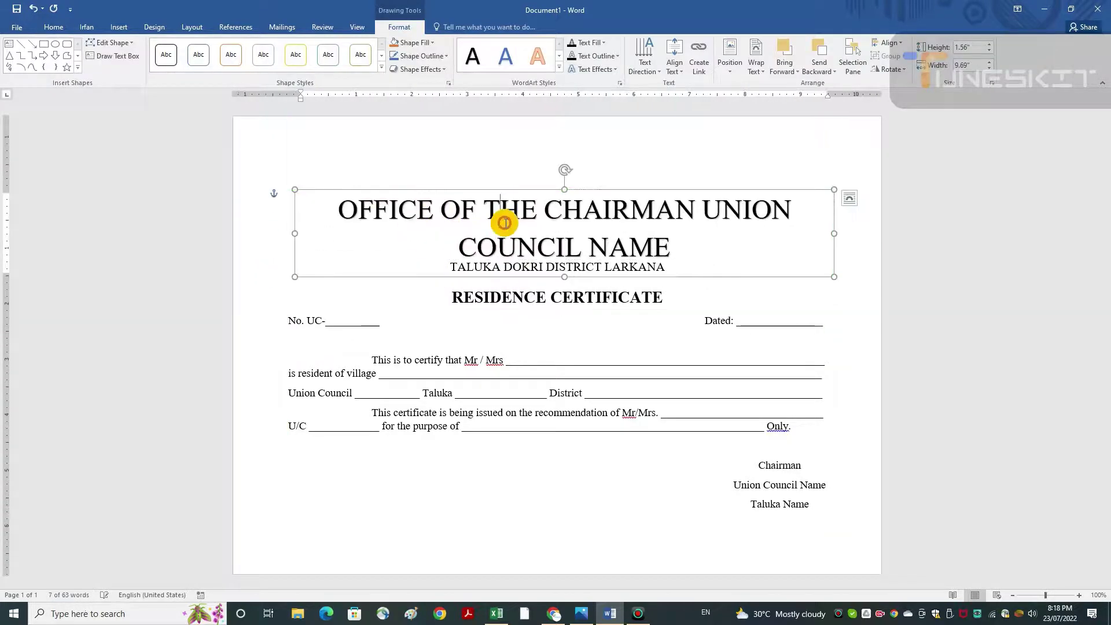
key("ctrl+a")
left_click(644, 61)
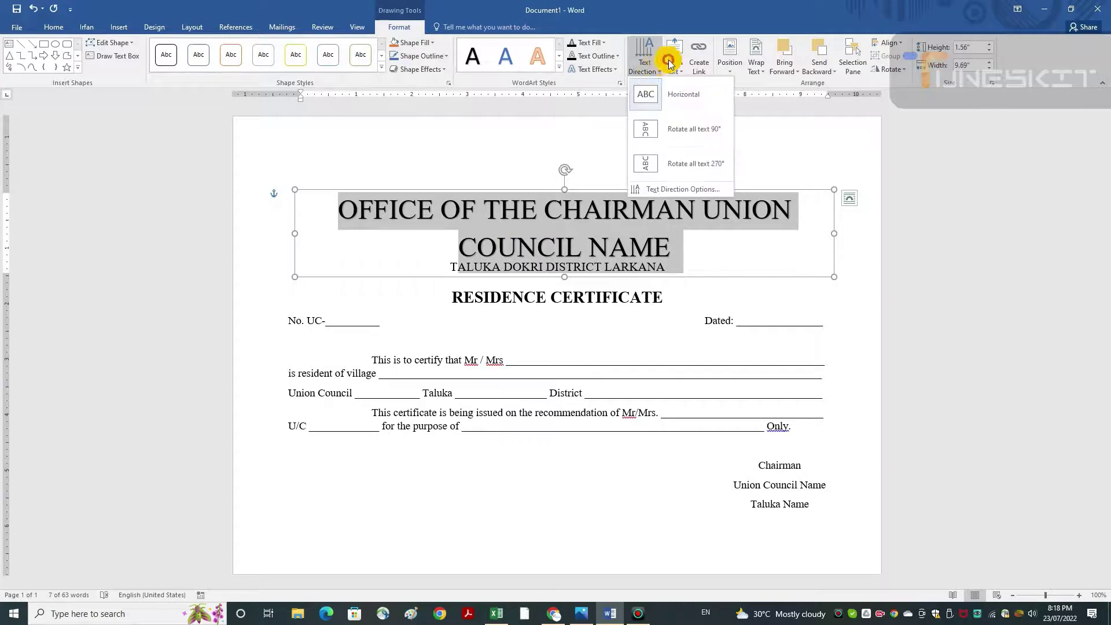
left_click(673, 60)
left_click(696, 63)
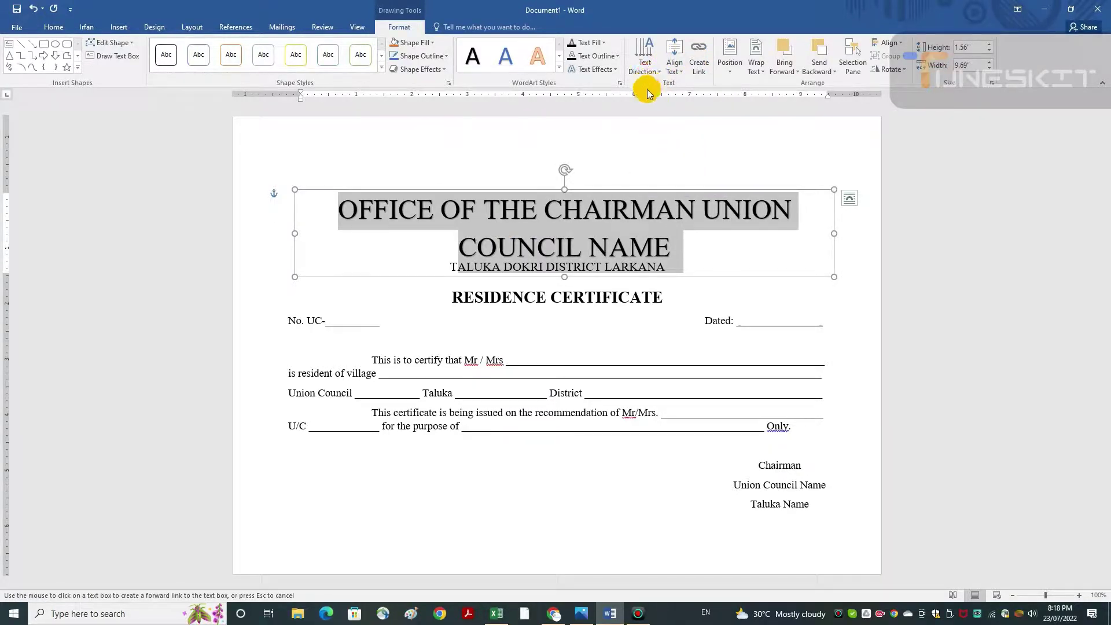
left_click(603, 70)
mouse_move(608, 217)
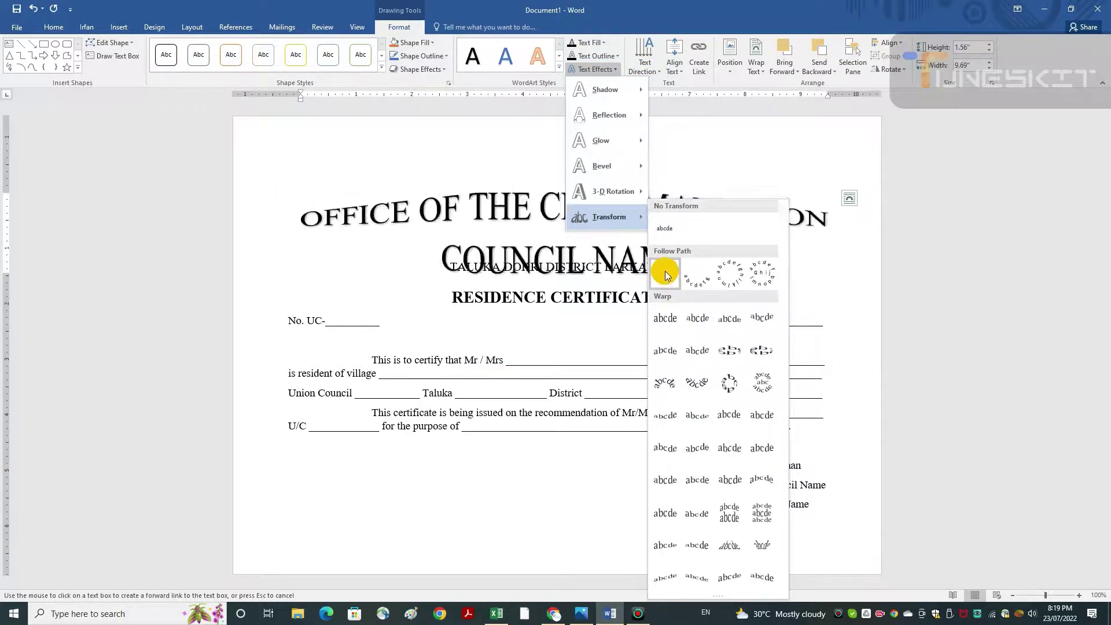
key("Escape")
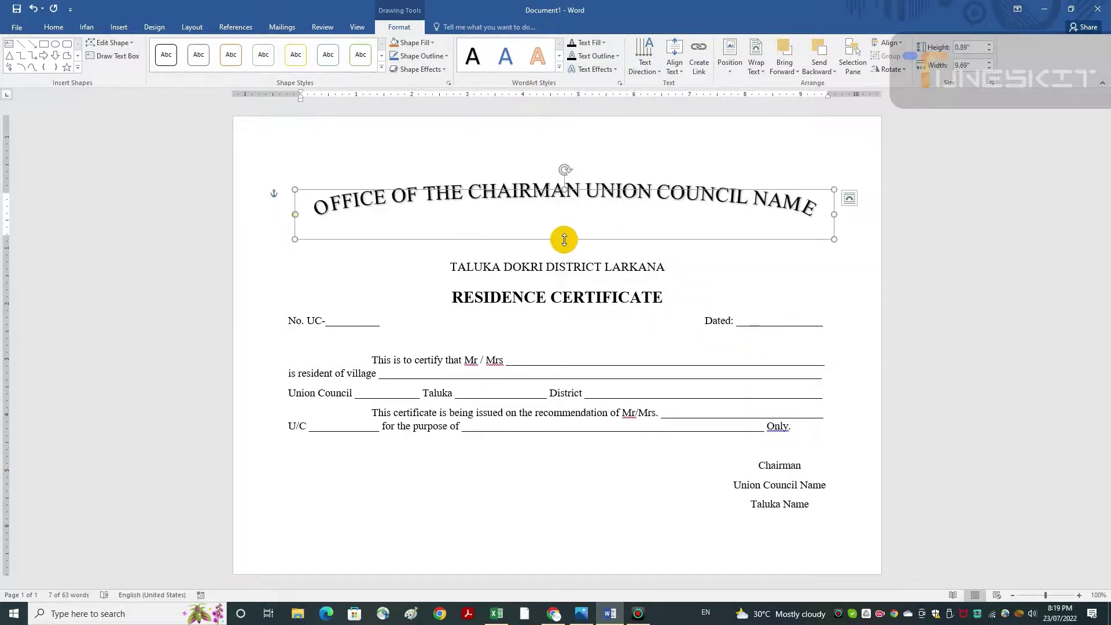
Enlarge the arched heading to 5.8 inches tall and position it at the page top.
left_click_drag(590, 340, 611, 512)
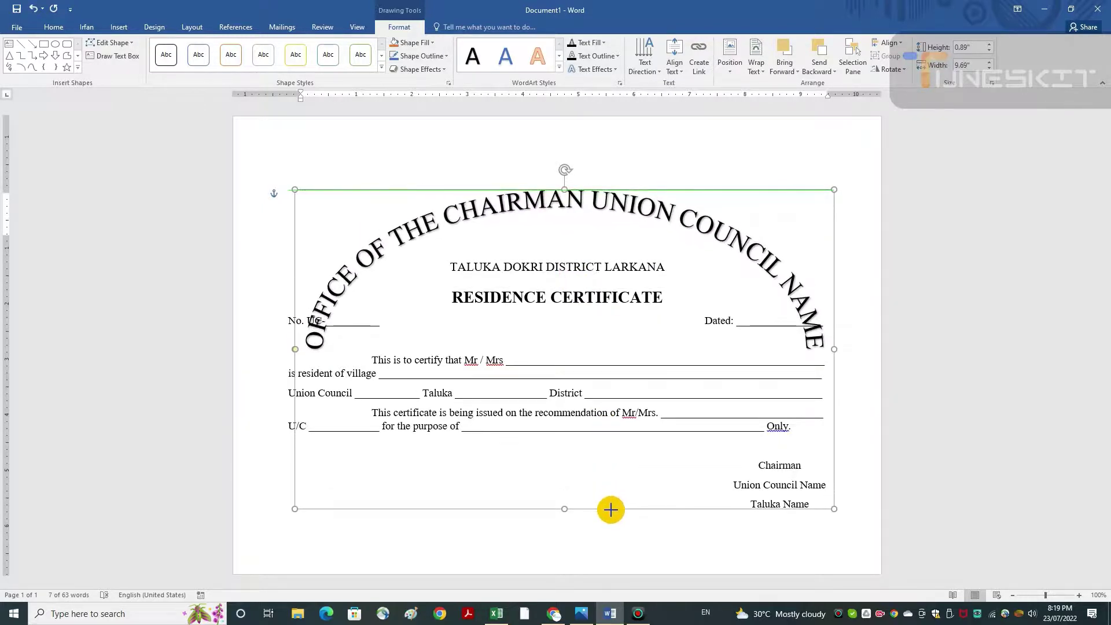
left_click_drag(610, 511, 610, 512)
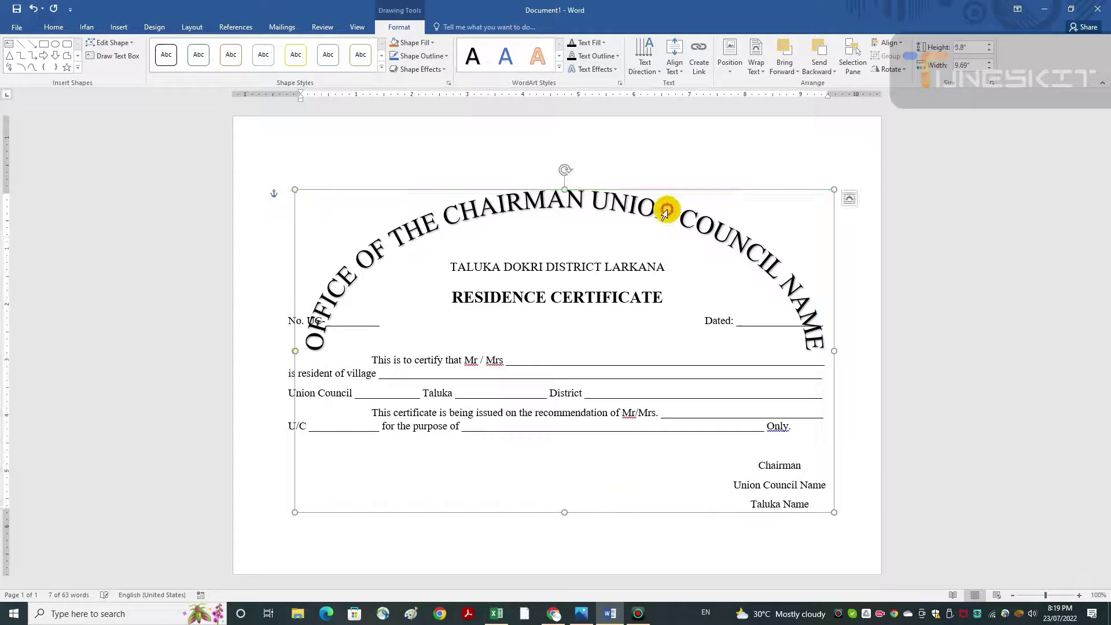
left_click_drag(660, 191, 656, 124)
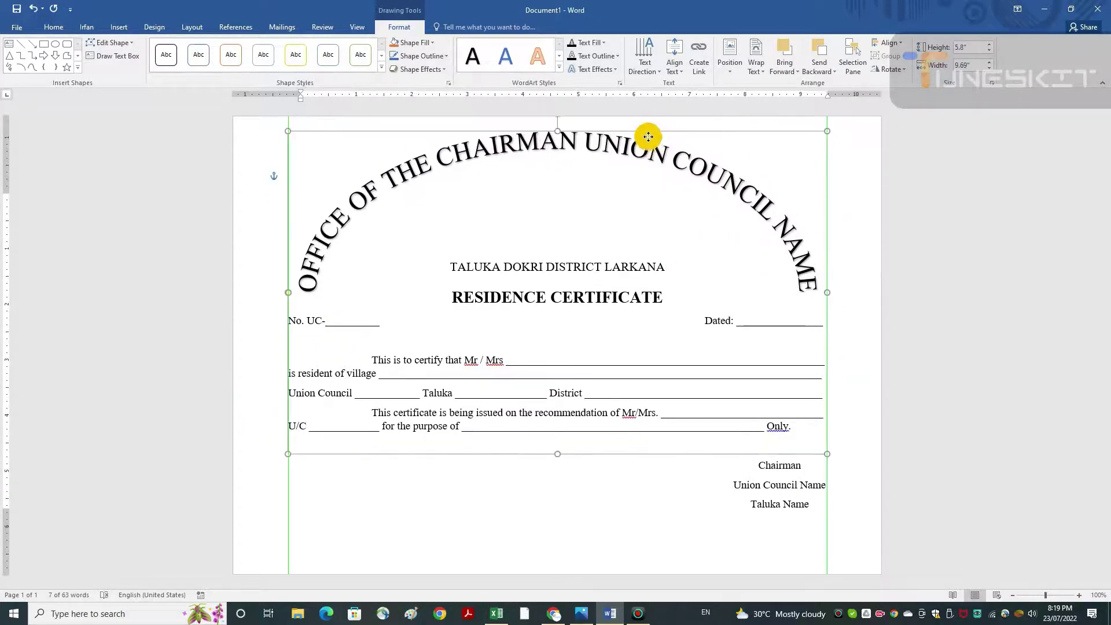
left_click_drag(655, 125, 643, 139)
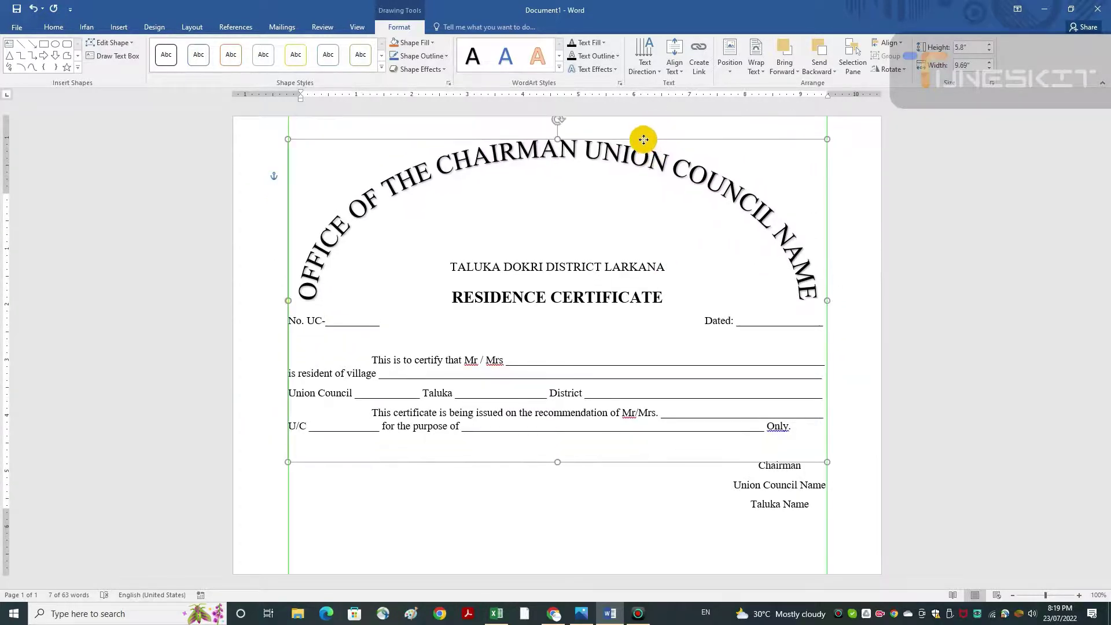
left_click(865, 237)
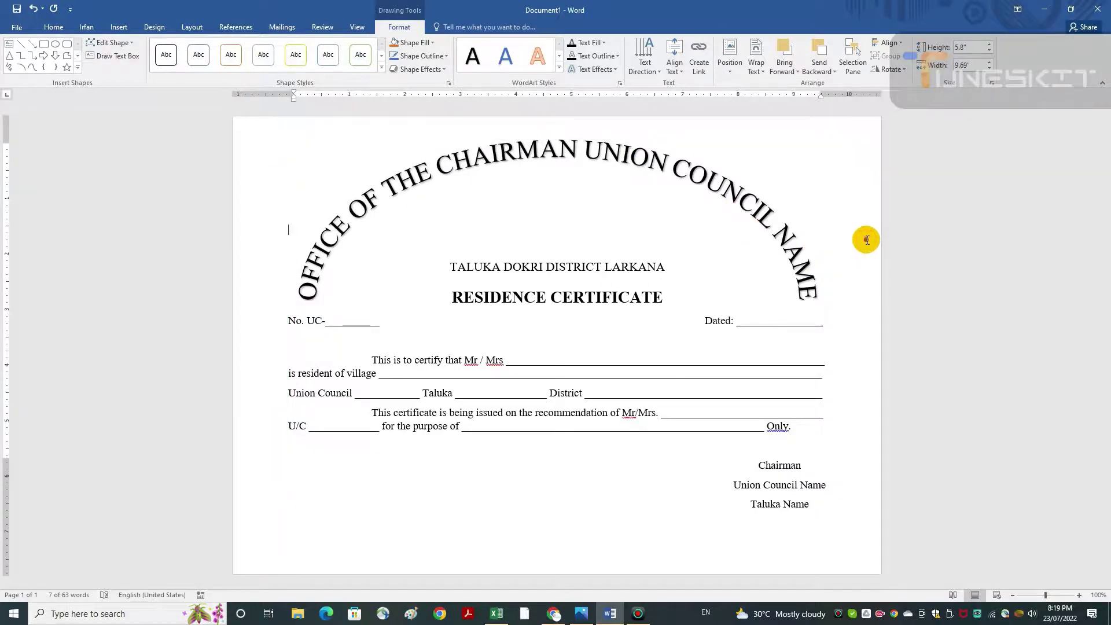
left_click(560, 266)
left_click(771, 322)
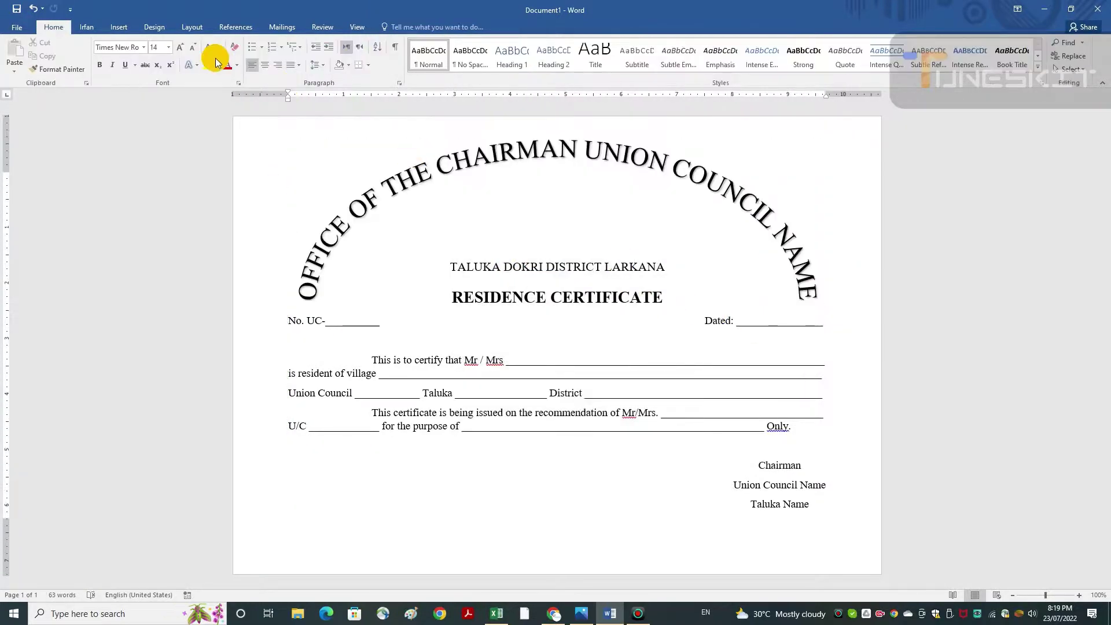
left_click(128, 27)
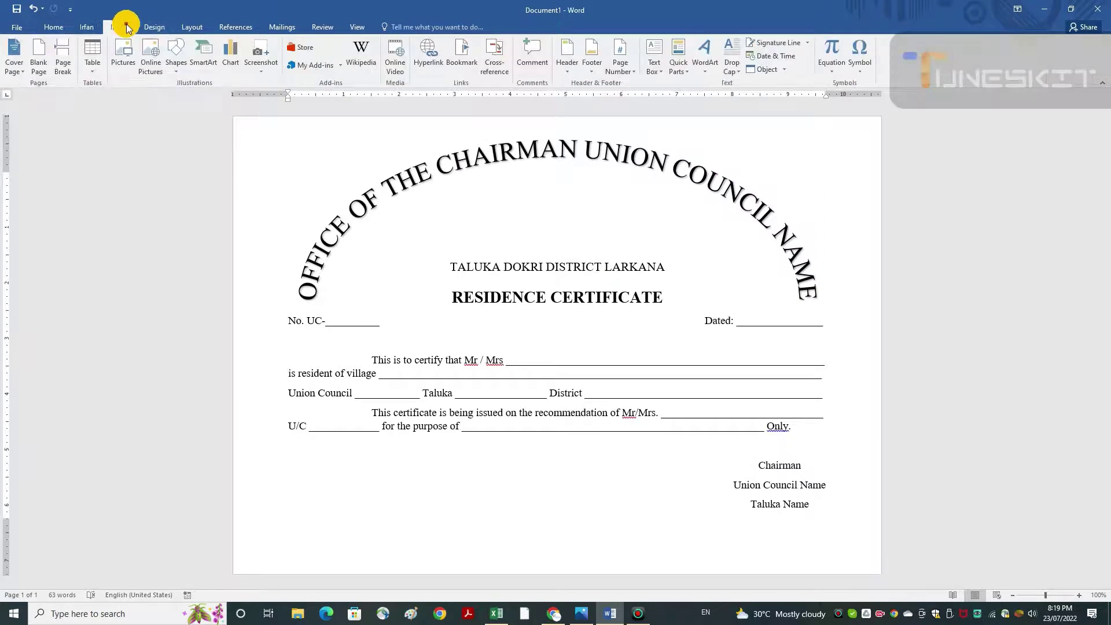
Draw a rectangle over the RESIDENCE CERTIFICATE title.
left_click(175, 57)
left_click(233, 100)
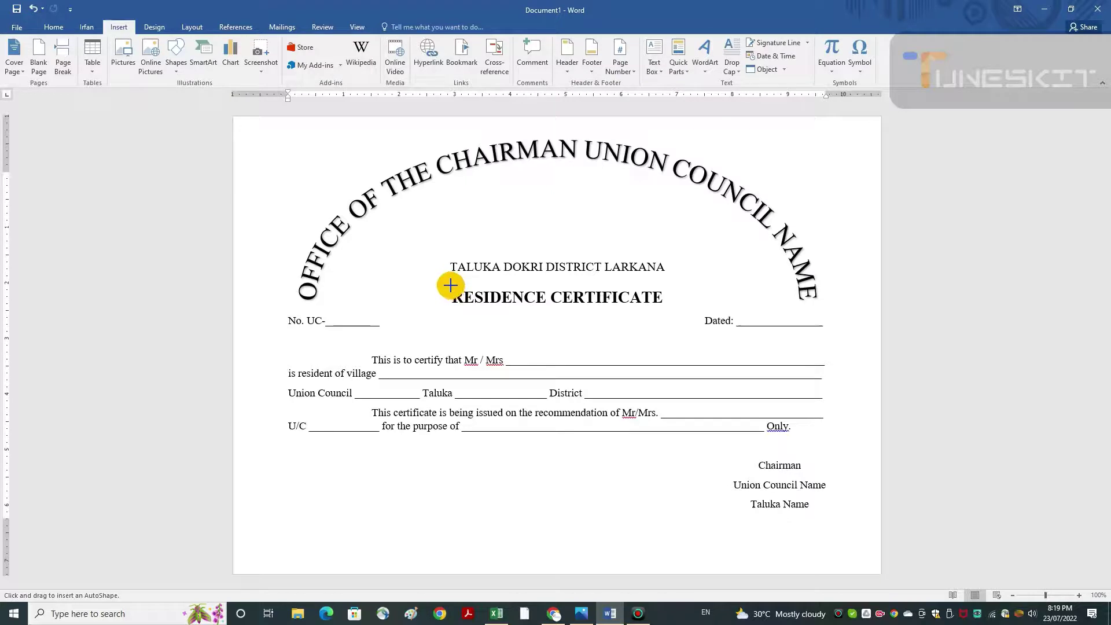
left_click_drag(451, 286, 667, 312)
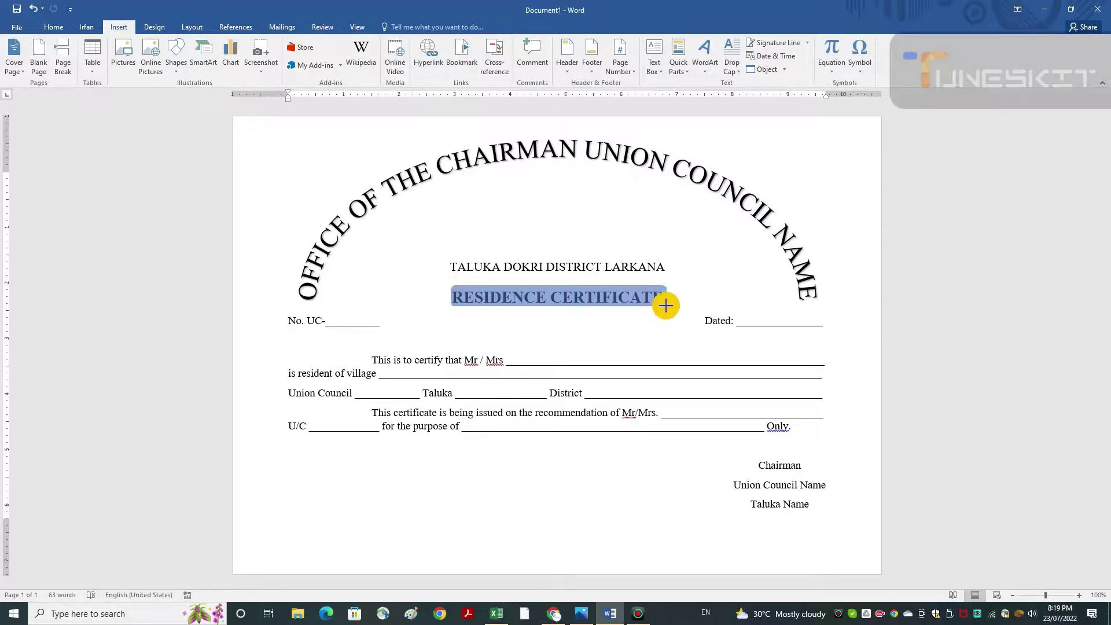
left_click_drag(666, 308, 666, 307)
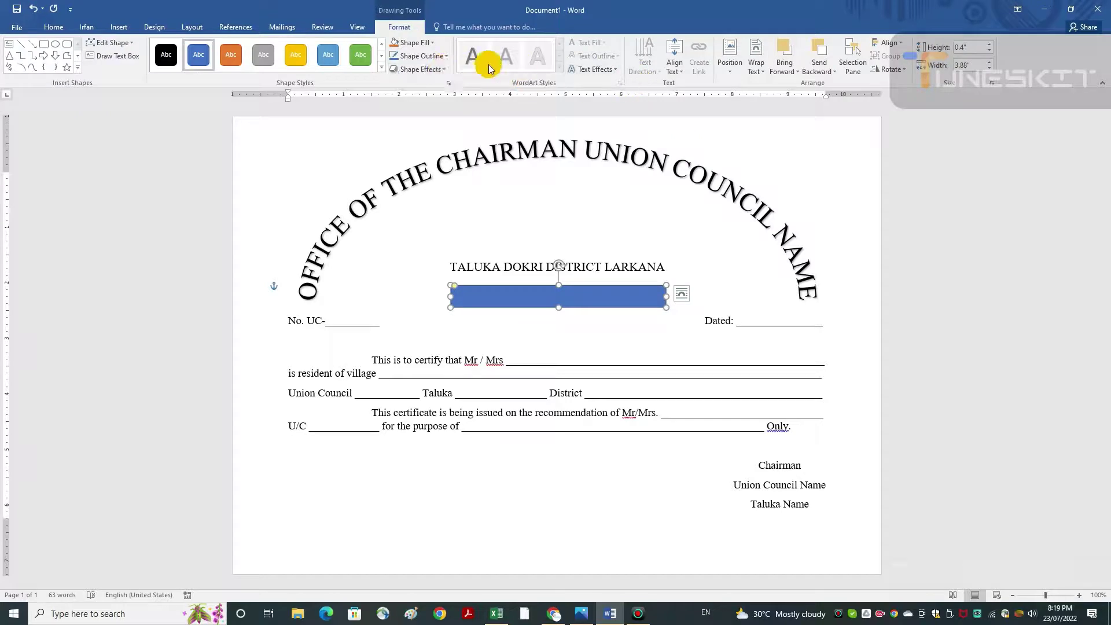
Fill the rectangle solid black and set its text wrapping to Behind Text.
left_click(431, 56)
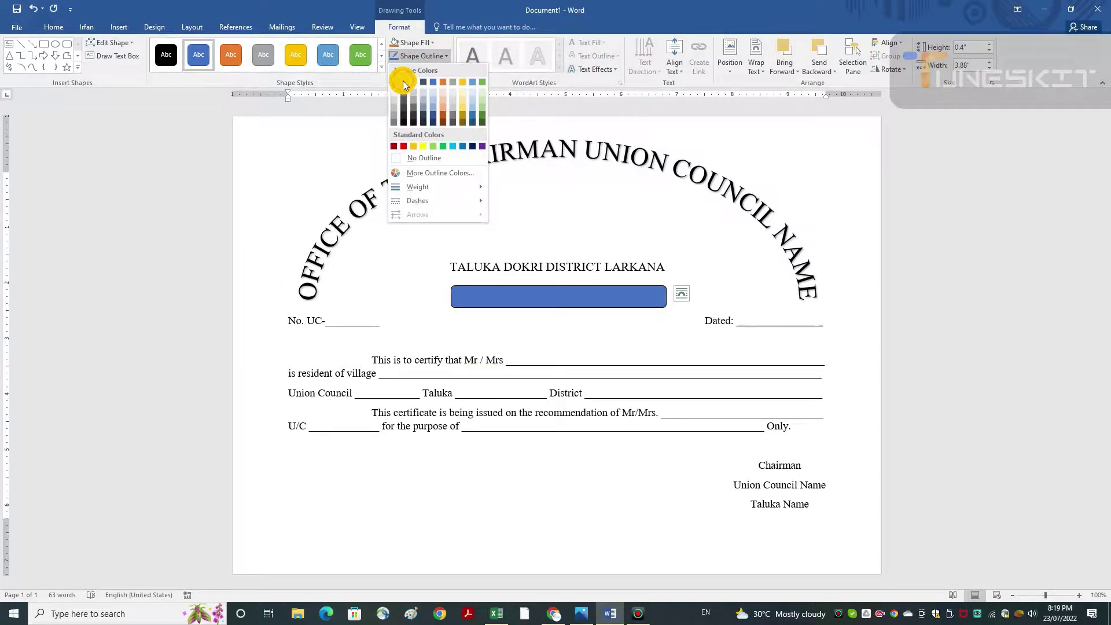
left_click(428, 43)
left_click(428, 42)
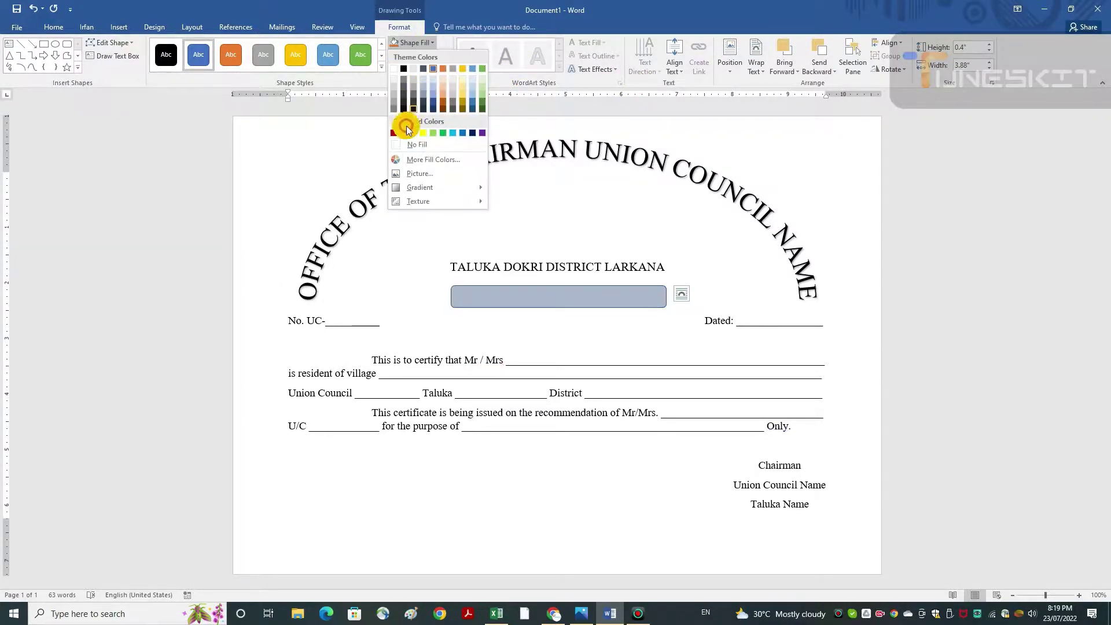
left_click(405, 70)
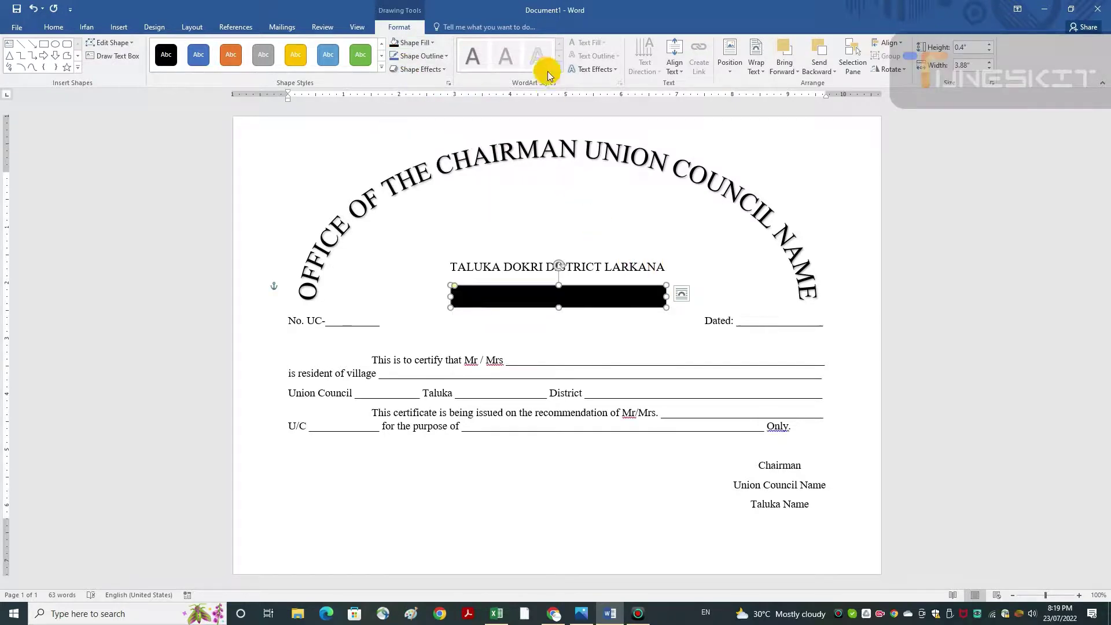
left_click(755, 64)
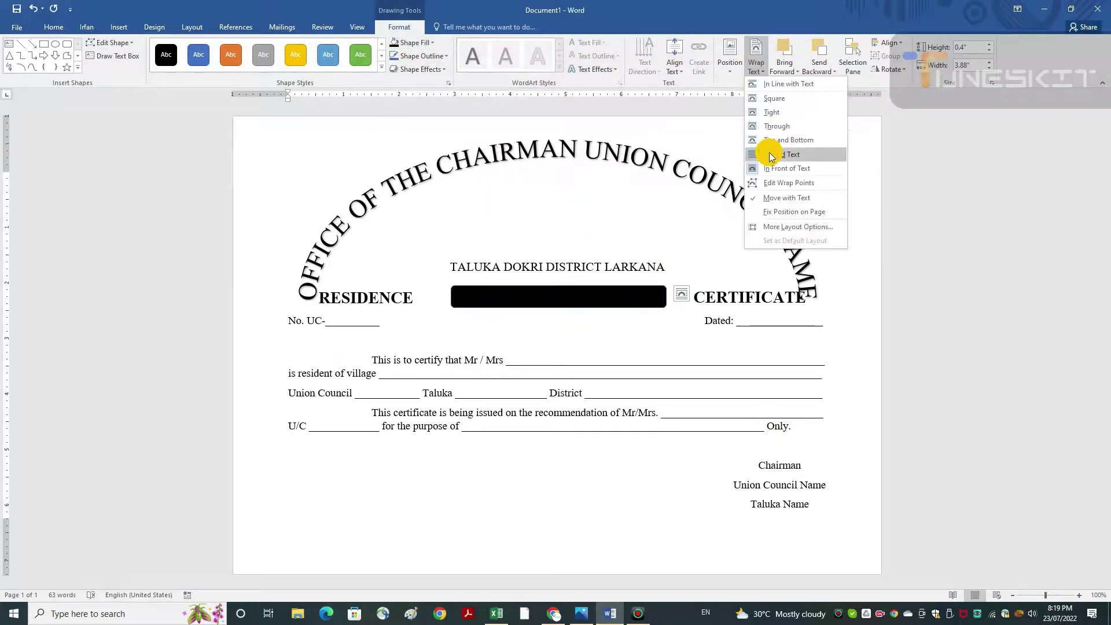
left_click(770, 157)
left_click(836, 312)
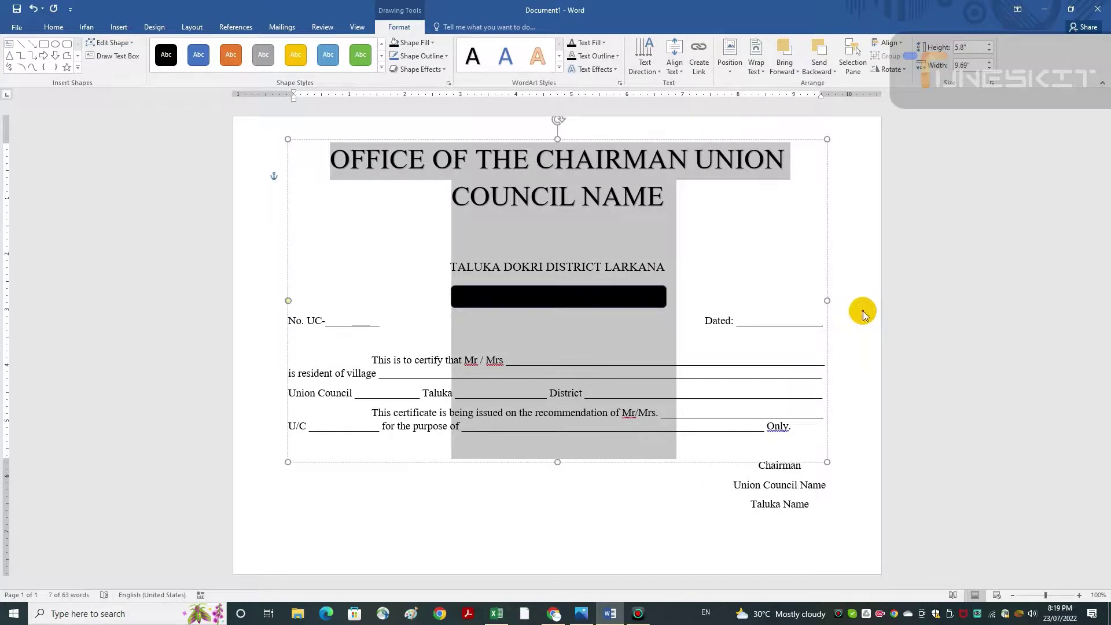
Change the RESIDENCE CERTIFICATE title's font colour to white.
left_click(830, 238)
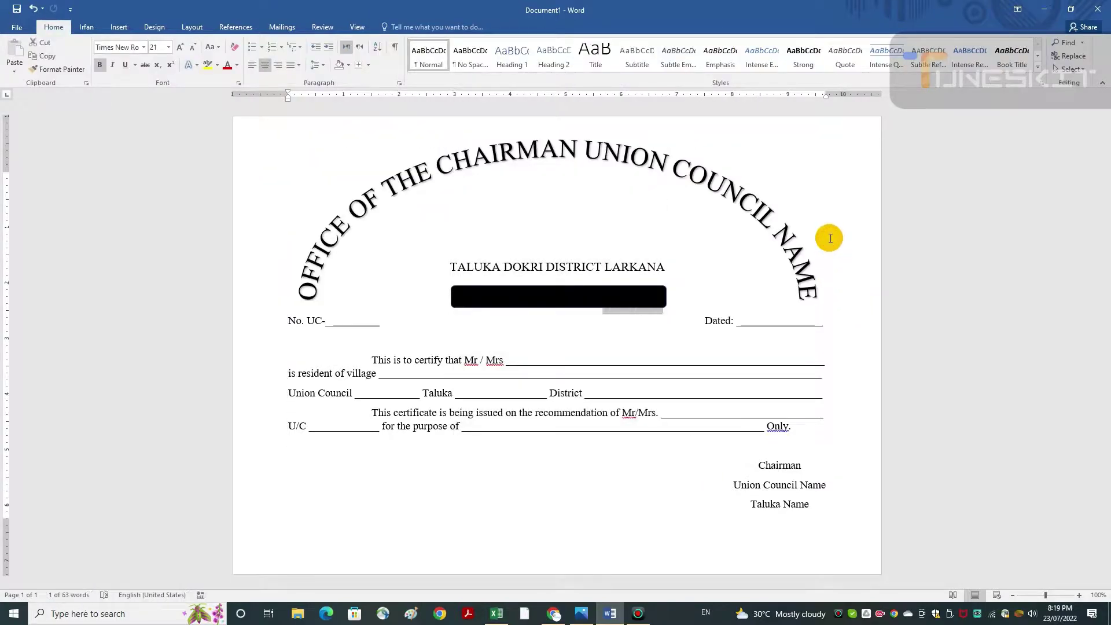
left_click(238, 67)
left_click(226, 106)
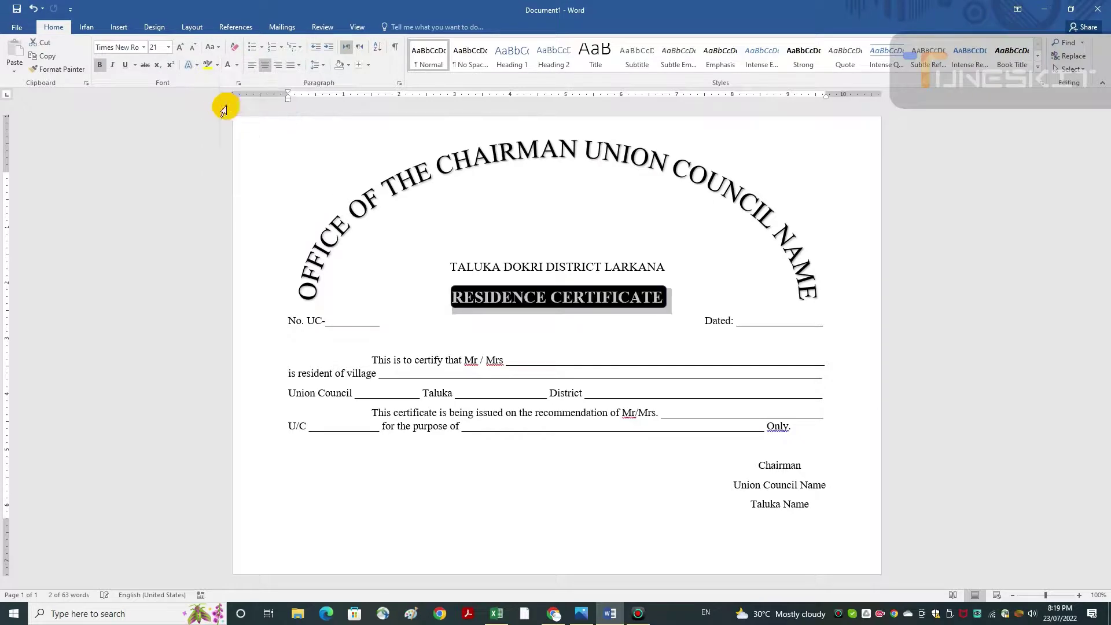
left_click(861, 299)
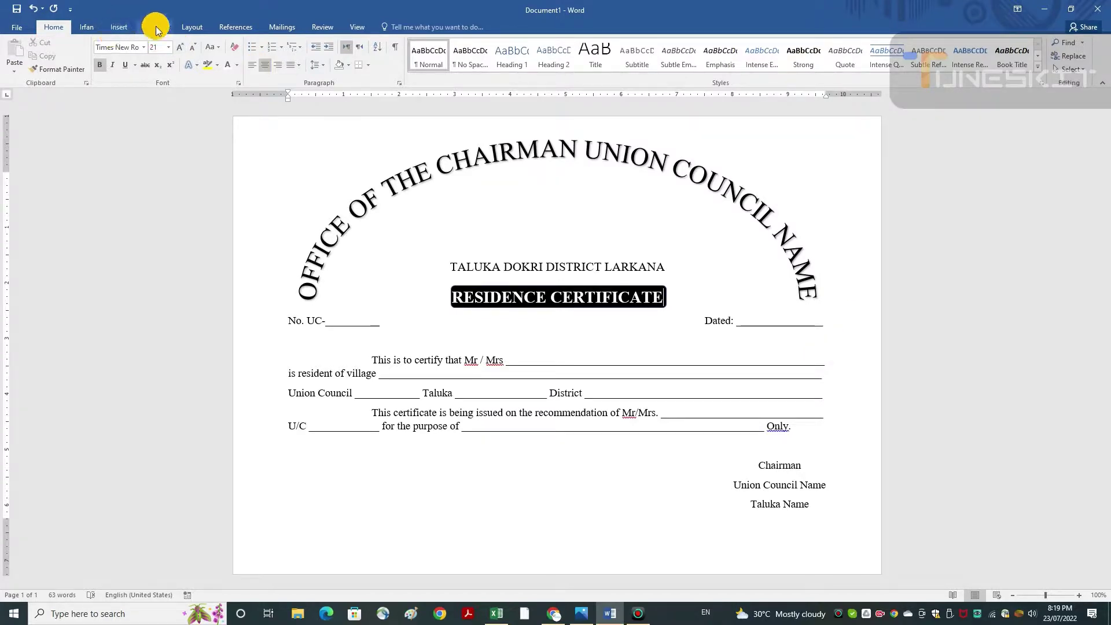
From Design > Page Borders, pick the black flower design in the Art list and apply it.
left_click(120, 28)
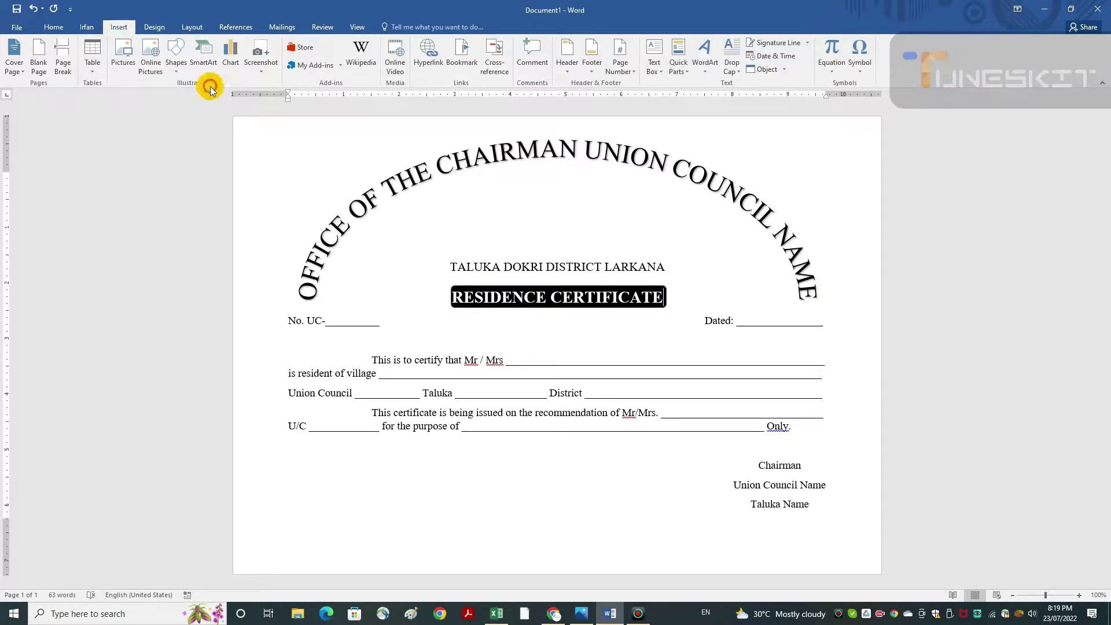
left_click(149, 28)
left_click(1002, 64)
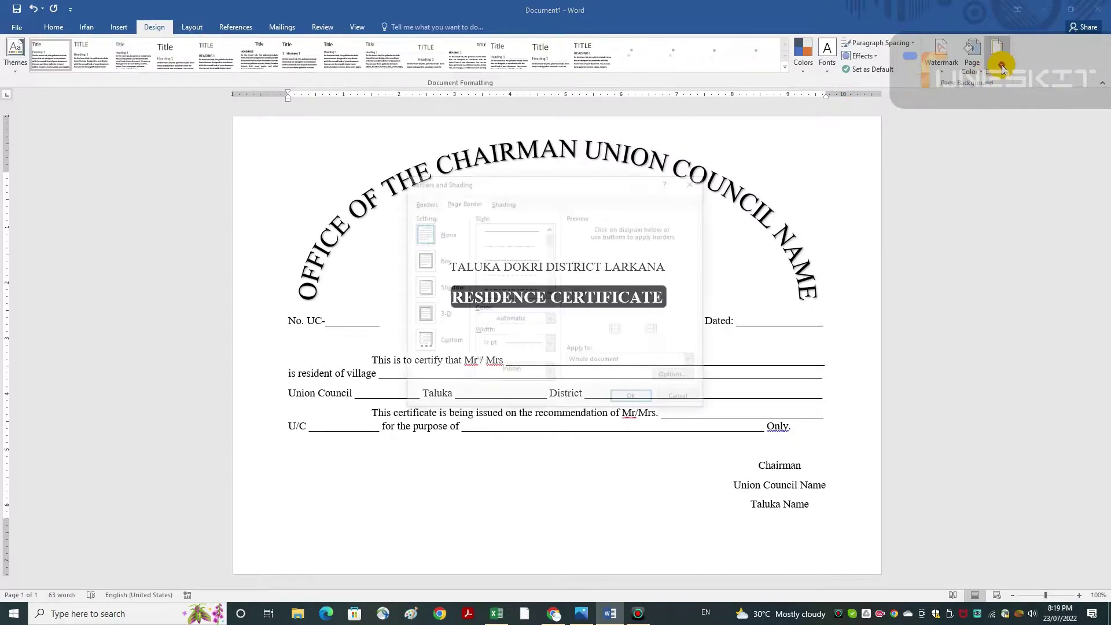
left_click(548, 372)
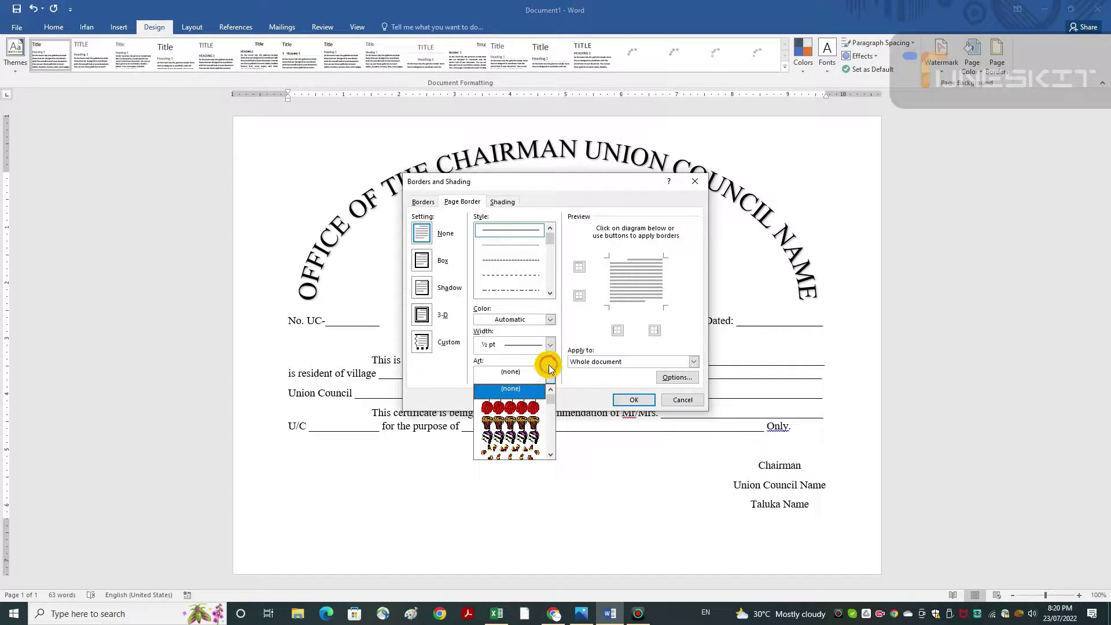
key("Down")
key("Down")
key("Down")
key("Down")
key("Down")
key("Down")
key("Down")
key("Down")
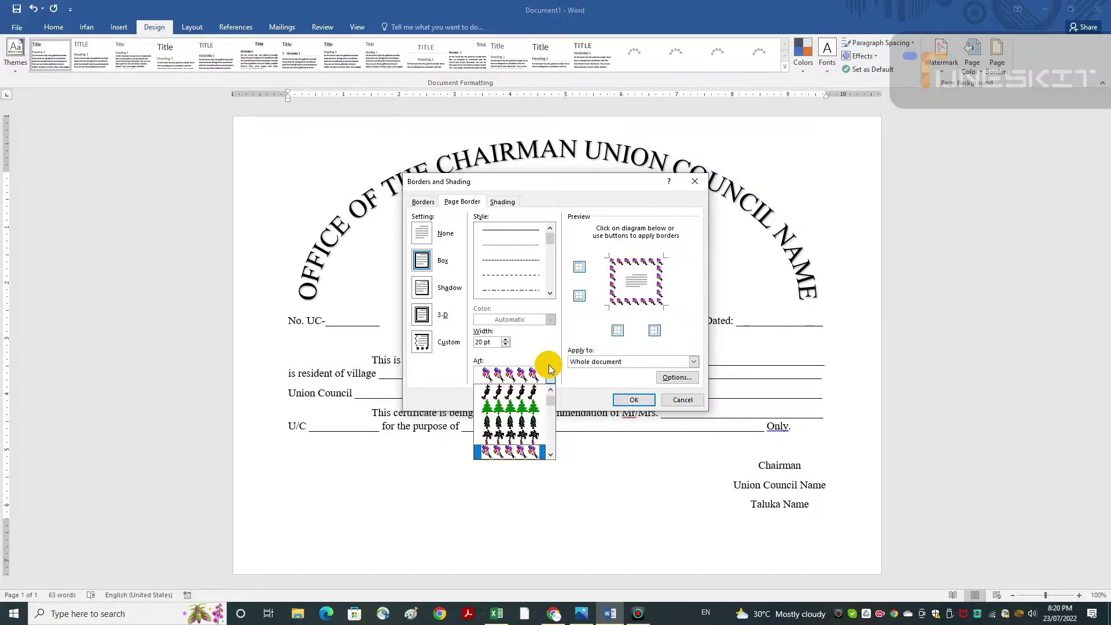
key("Down")
key("Down")
key("Down")
key("Down")
key("Down")
key("Down")
key("Down")
key("Down")
key("Down")
key("Down")
key("Down")
key("Down")
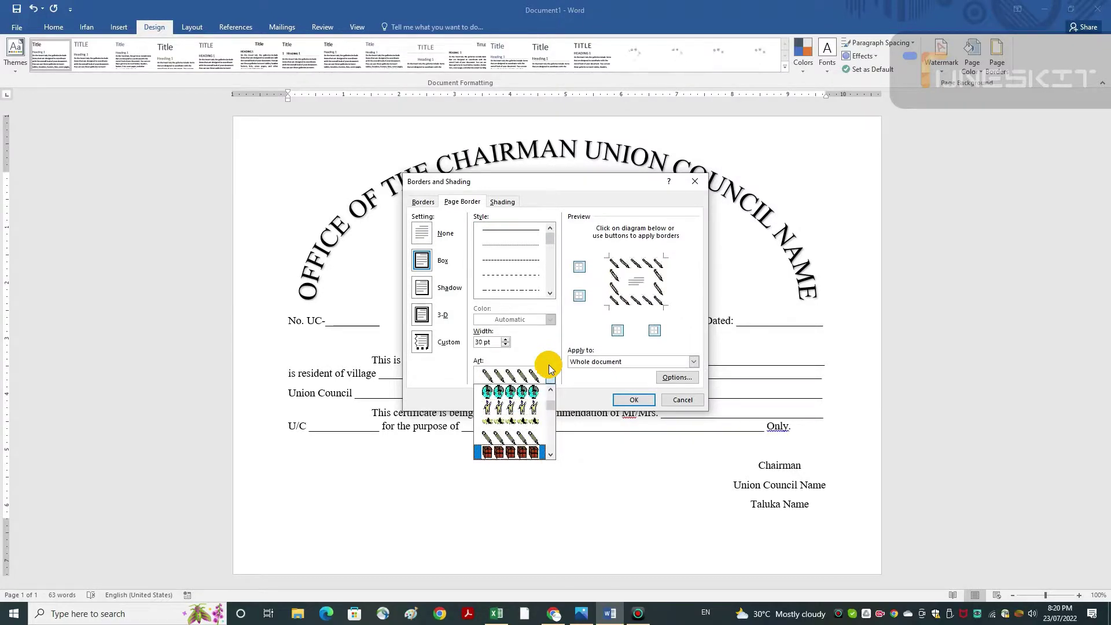
key("Down")
key("Down")
key("Down")
key("Down")
key("Down")
key("Down")
key("Down")
key("Down")
key("Down")
key("Down")
key("Down")
key("Down")
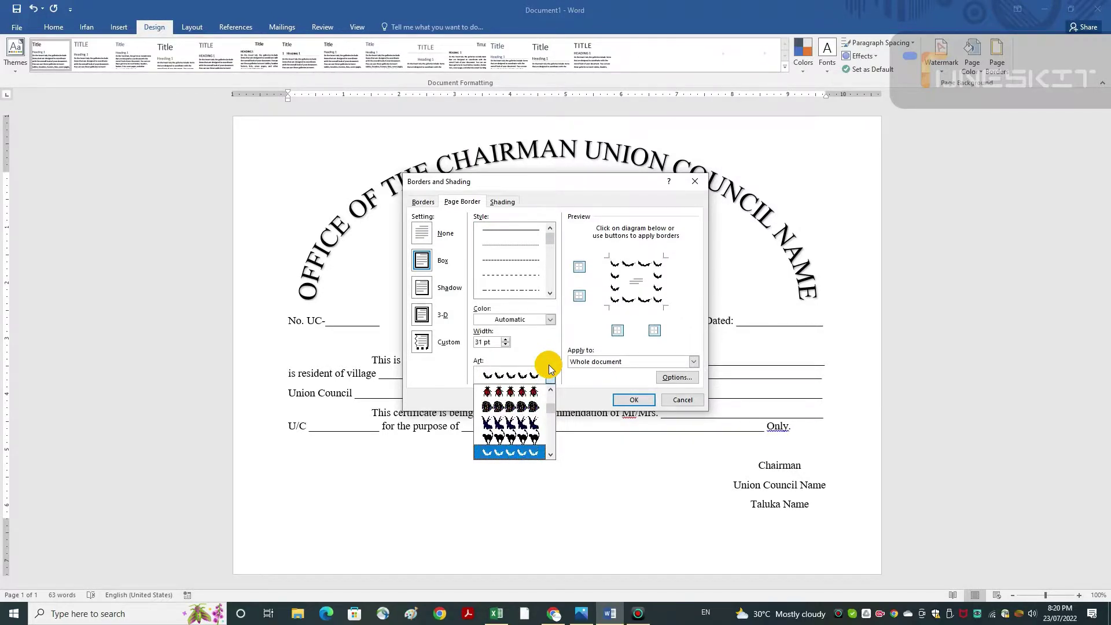
key("Down")
key("Down")
key("Down")
key("Down")
key("Down")
key("Down")
key("Down")
key("Down")
key("Down")
key("Down")
key("Down")
key("Down")
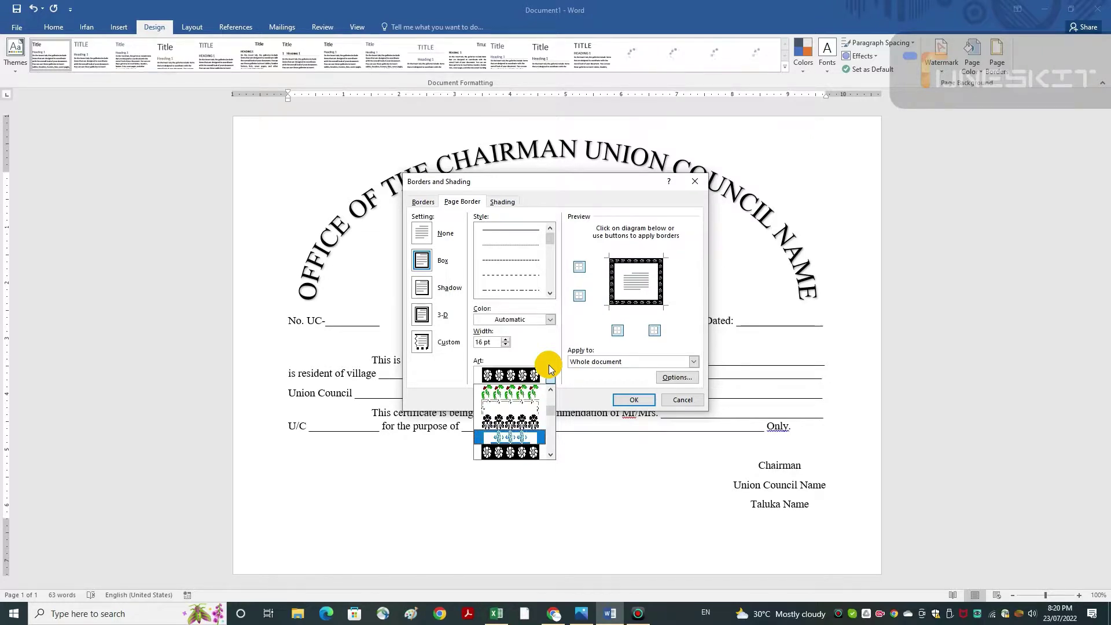
key("Down")
key("Down")
key("Down")
key("Down")
key("Down")
key("Down")
key("Down")
key("Down")
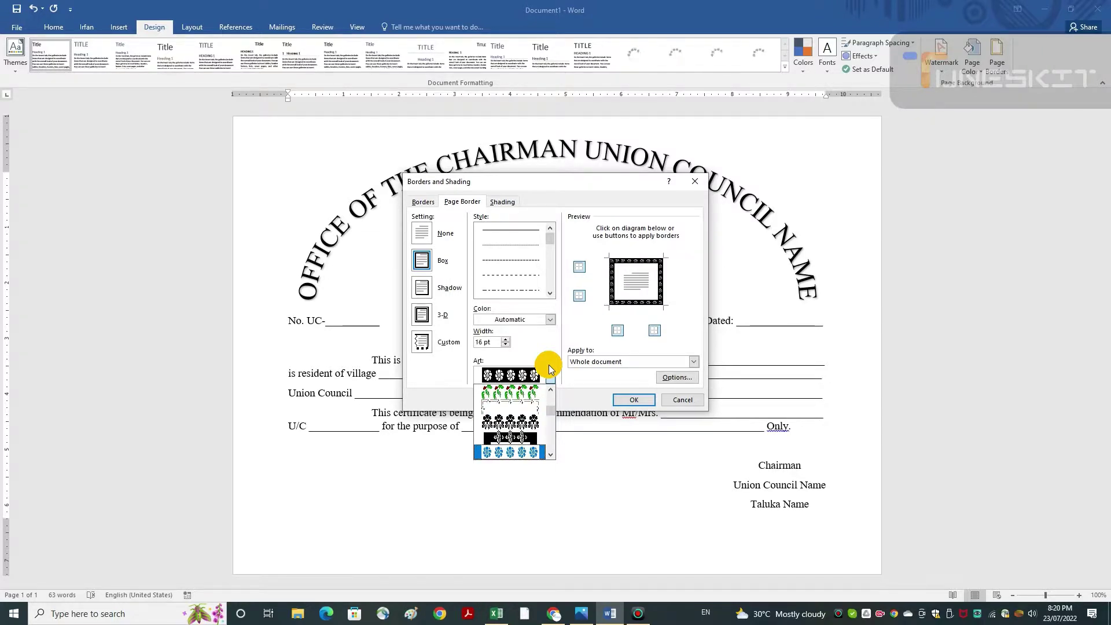
left_click(549, 369)
left_click(634, 400)
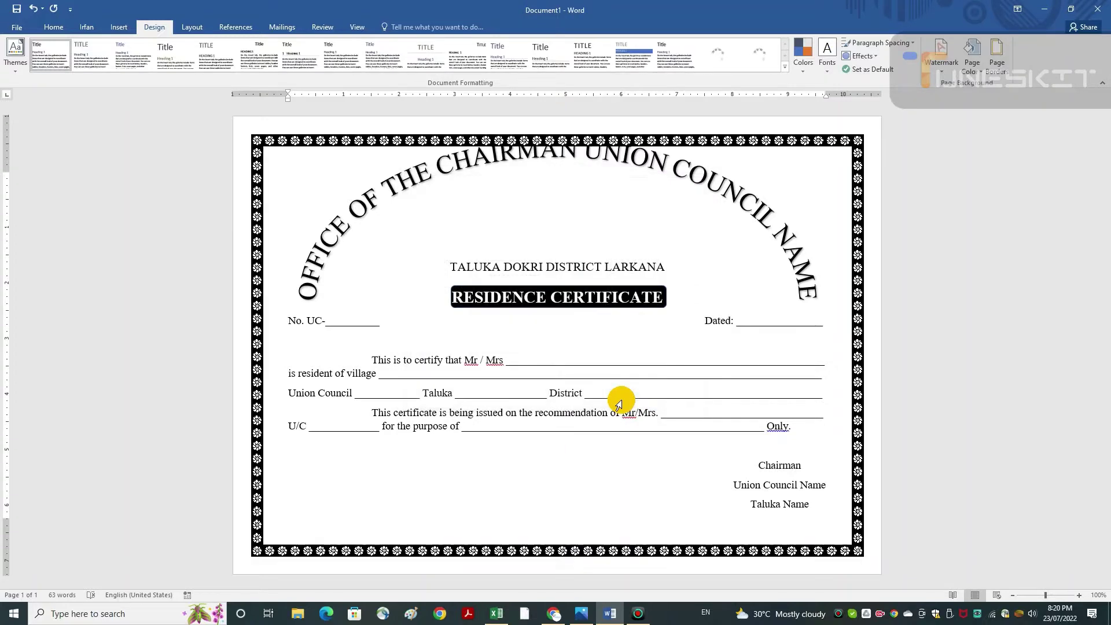
Return the WordArt heading to its curved arch view.
triple_click(800, 256)
left_click(827, 268)
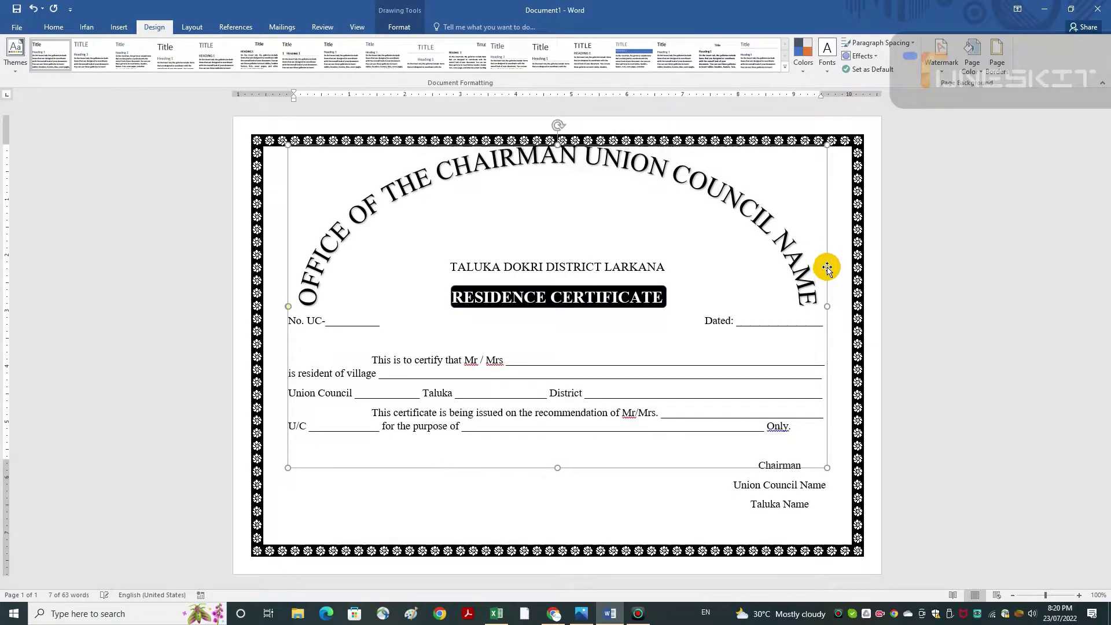
left_click(875, 279)
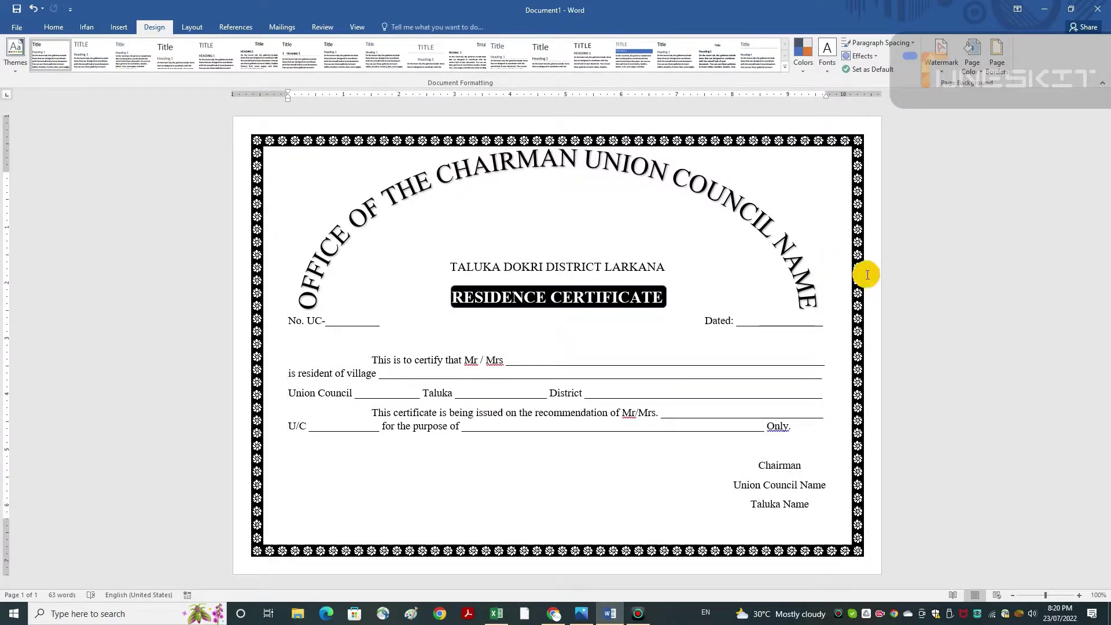
Bold the TALUKA DOKRI DISTRICT LARKANA line with Ctrl+B.
left_click(668, 269)
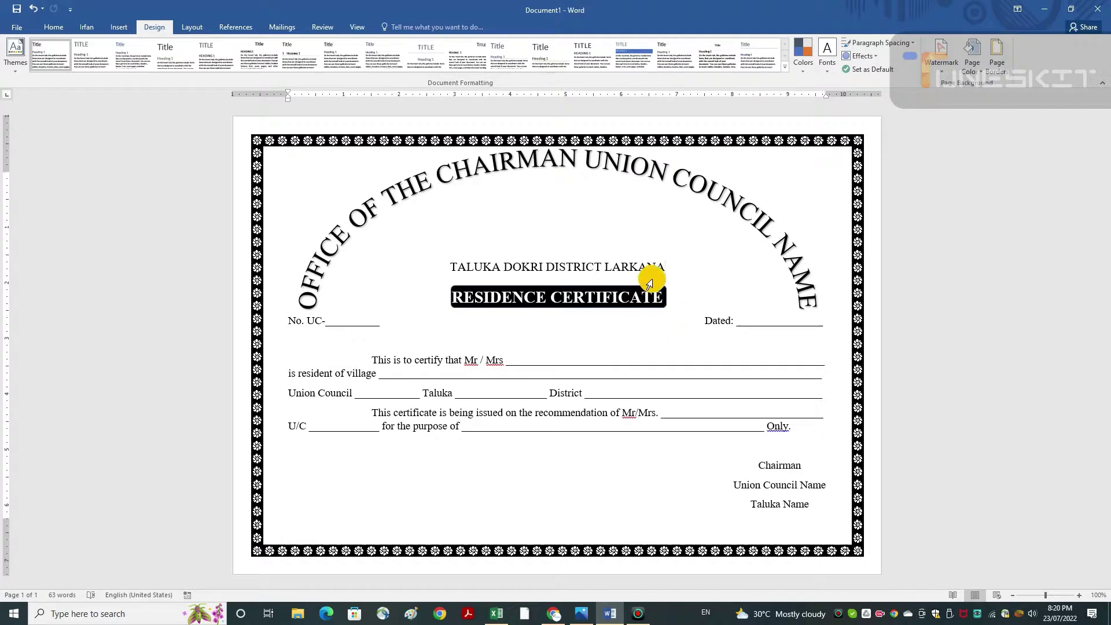
key("shift+Left")
key("shift+Left")
key("shift+Left")
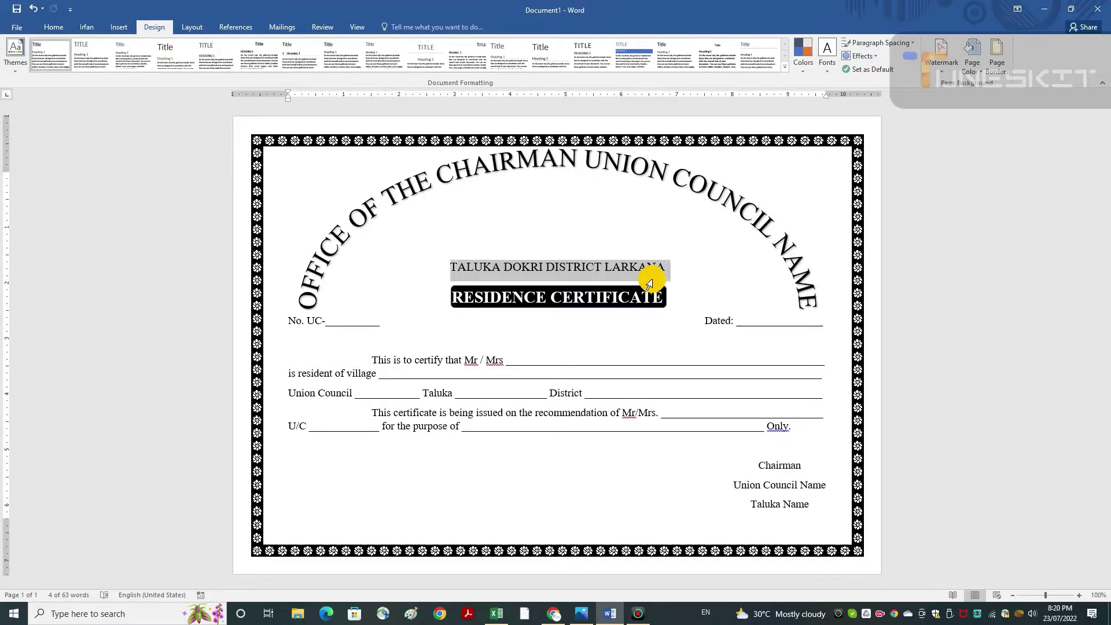
key("ctrl+b")
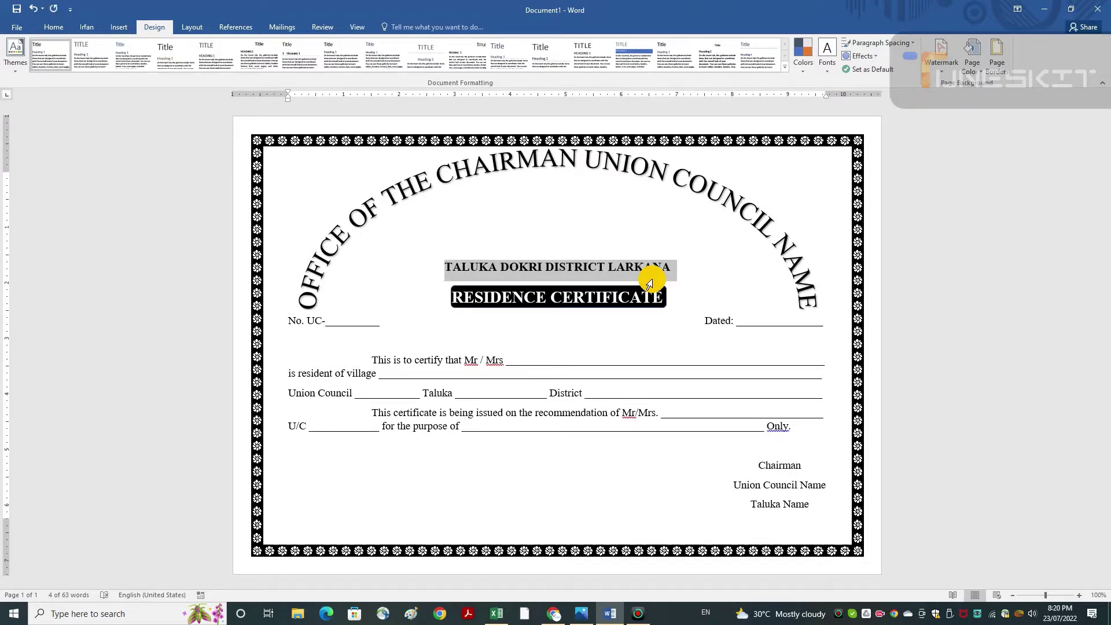
left_click(872, 330)
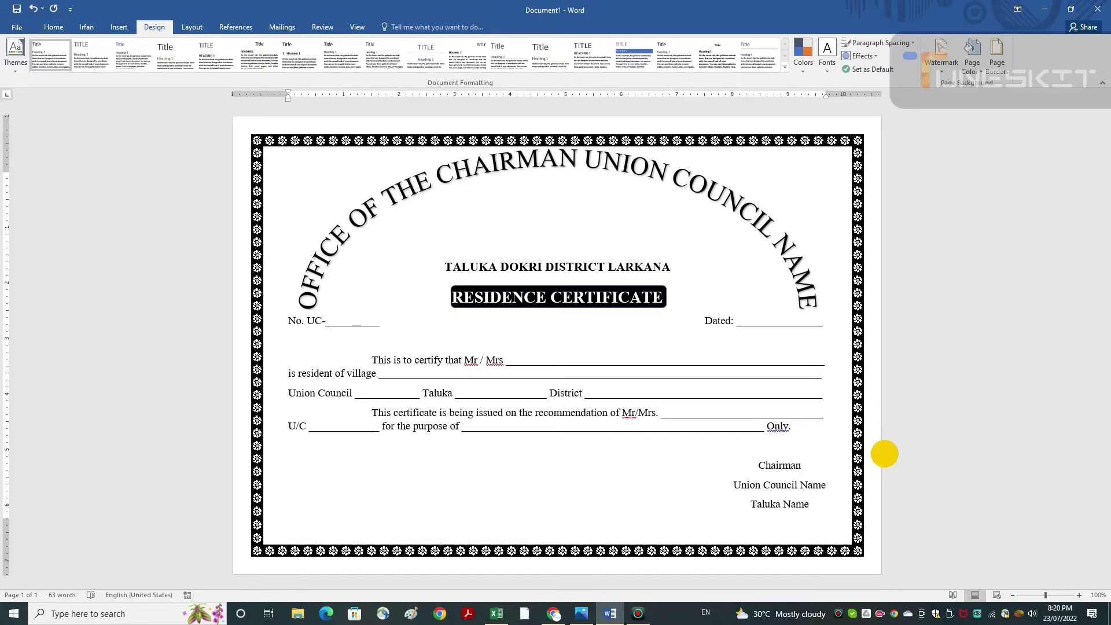
Insert a blank line above Chairman and give the signature lines single spacing with no space after.
key("Return")
key("shift+Down")
key("shift+Down")
key("shift+Down")
key("shift+Down")
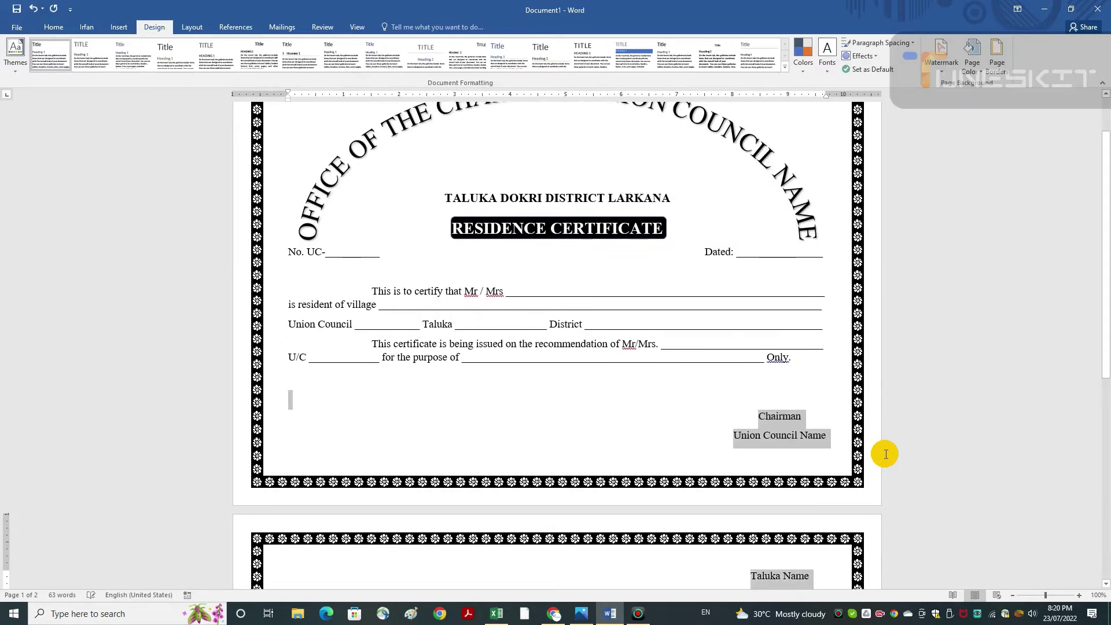
left_click(54, 27)
left_click(317, 65)
left_click(349, 187)
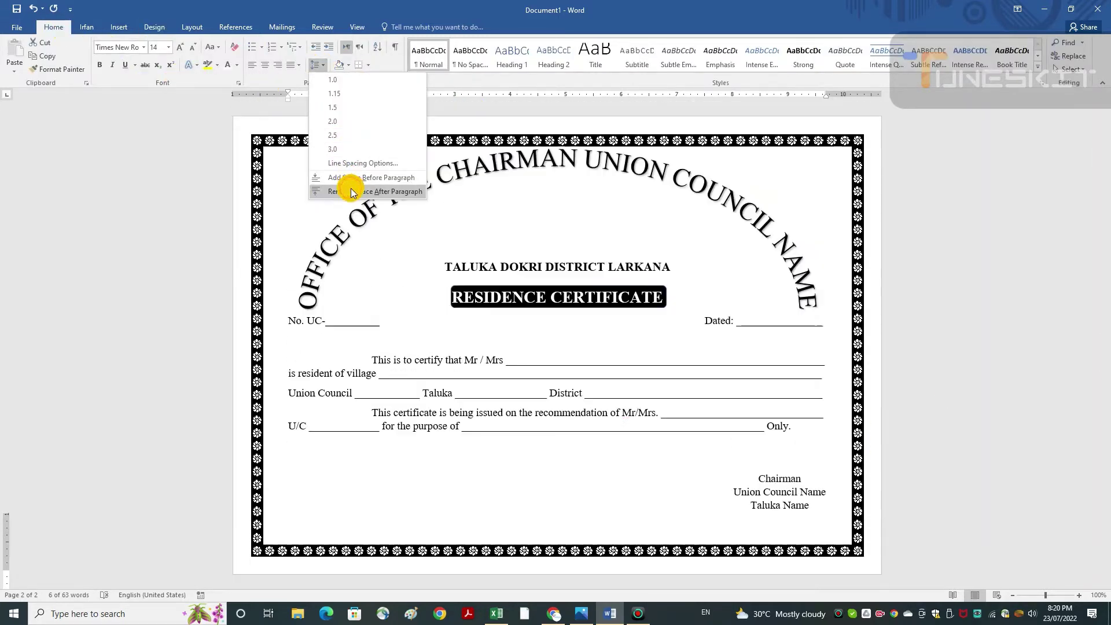
left_click(317, 65)
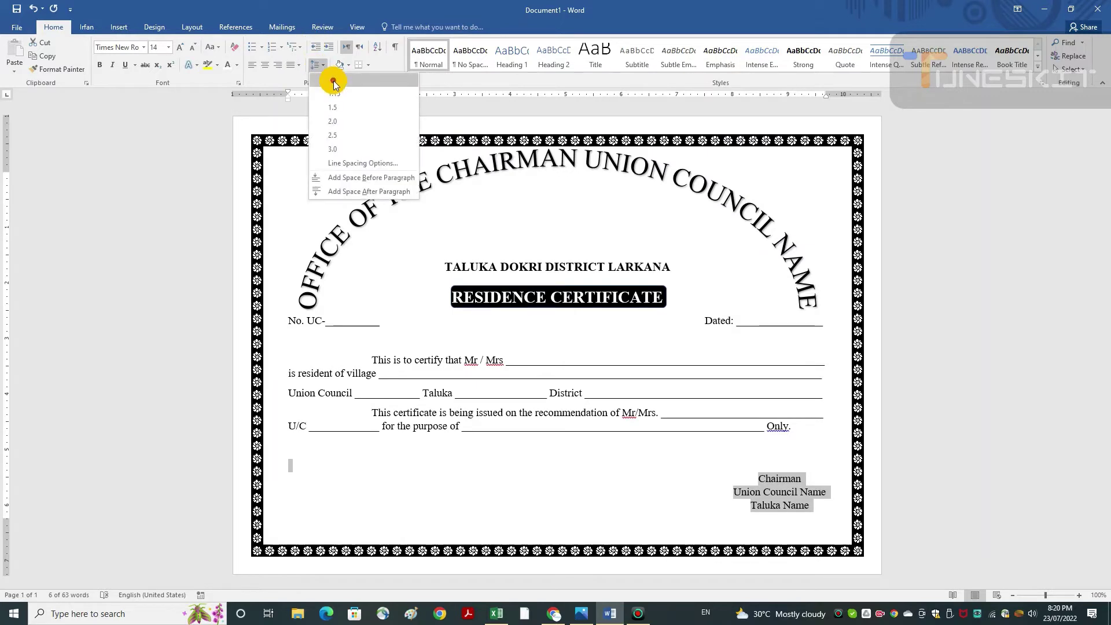
left_click(353, 177)
Add another empty line above the signature block and shrink it to 5 pt with Ctrl+[.
left_click(1013, 460)
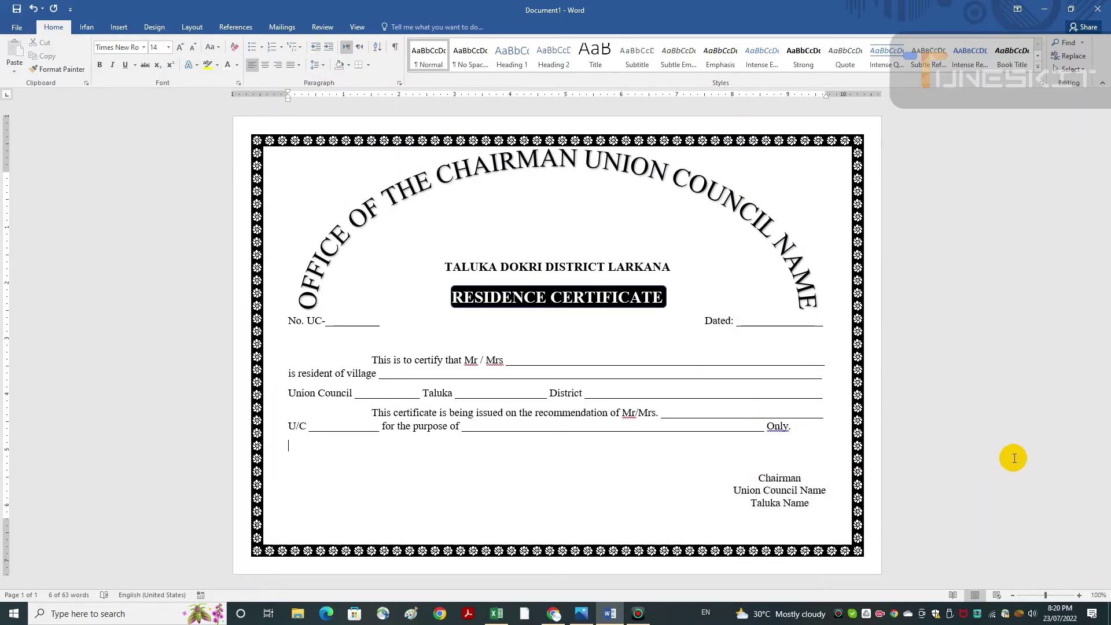
key("Return")
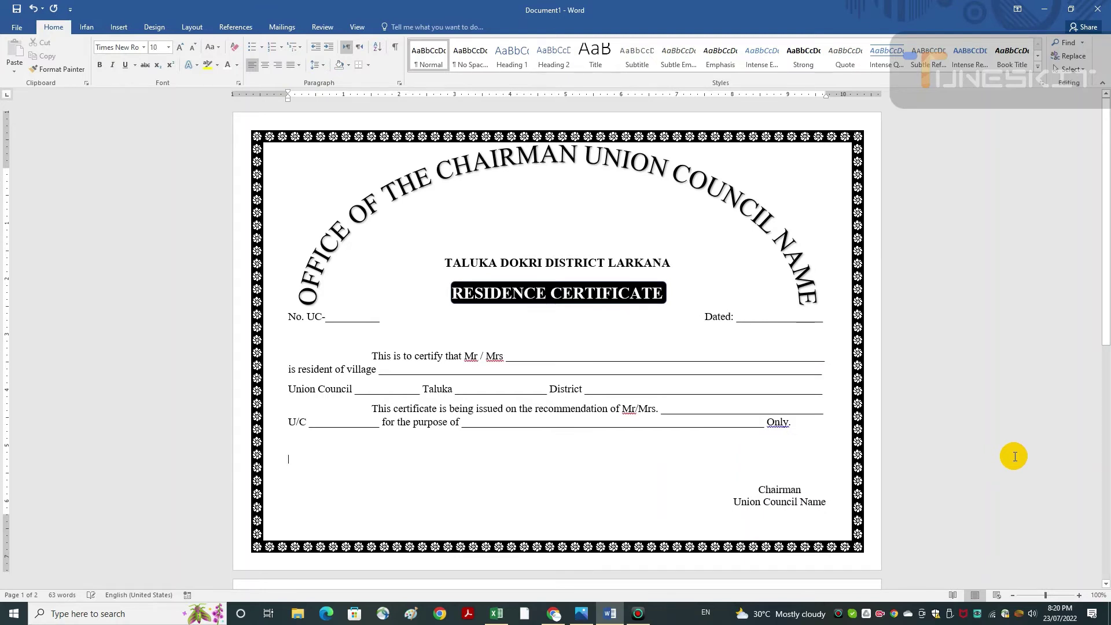
key("ctrl+bracketleft")
key("ctrl+bracketleft")
key("ctrl+bracketleft")
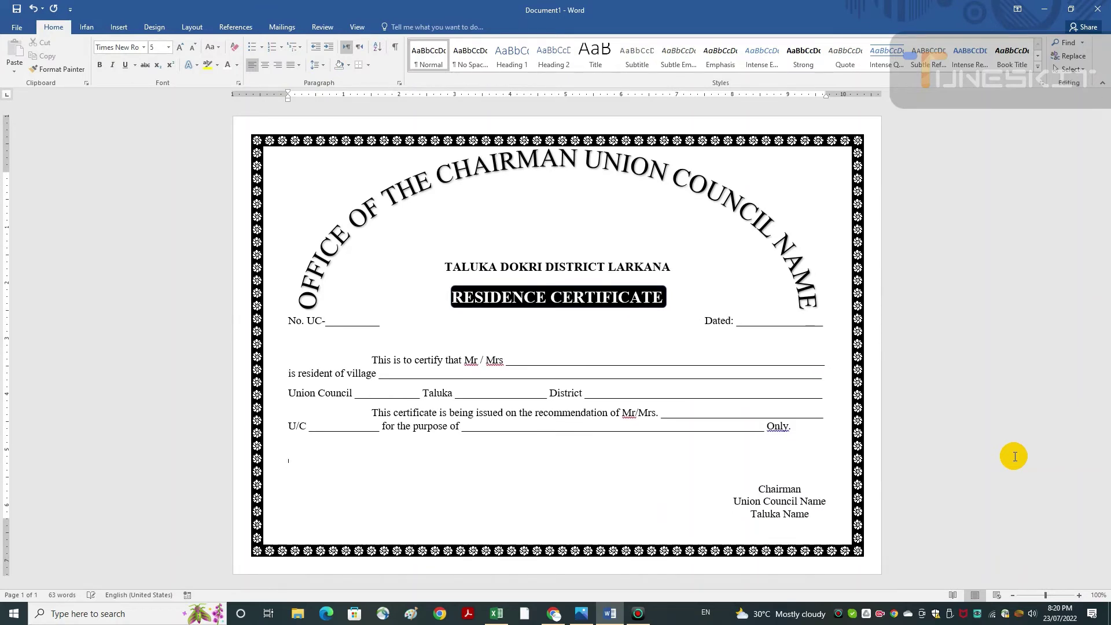